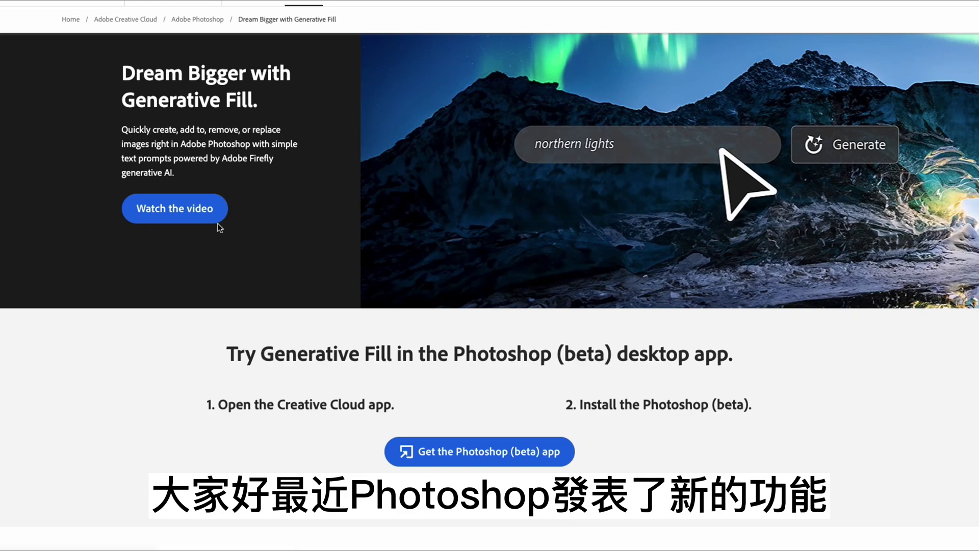
- Watch the Generative Fill demo video, then request the Photoshop (beta) app
{"action": "left_click", "coordinate": [189, 217]}
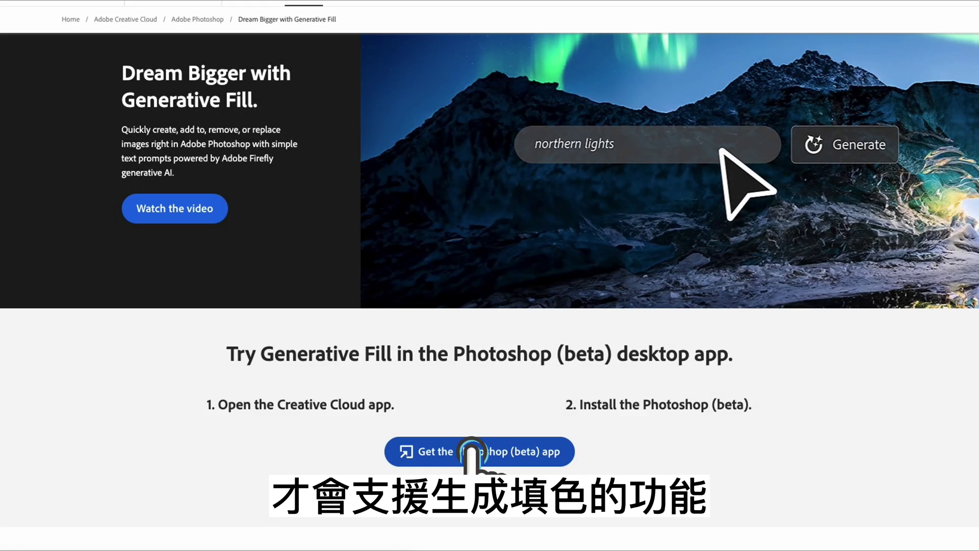
{"action": "left_click", "coordinate": [471, 452]}
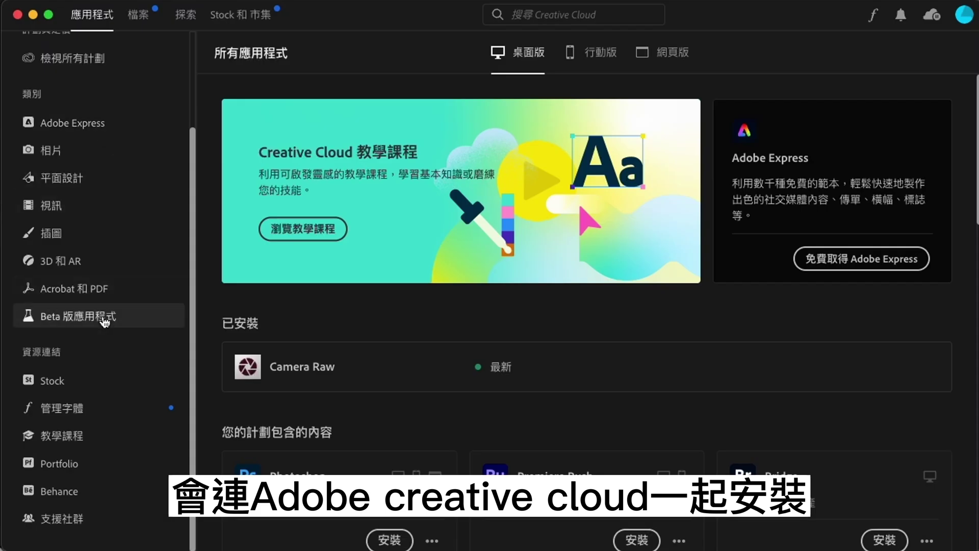
- Launch Photoshop (Beta) from Creative Cloud's Beta apps list
{"action": "left_click", "coordinate": [105, 318]}
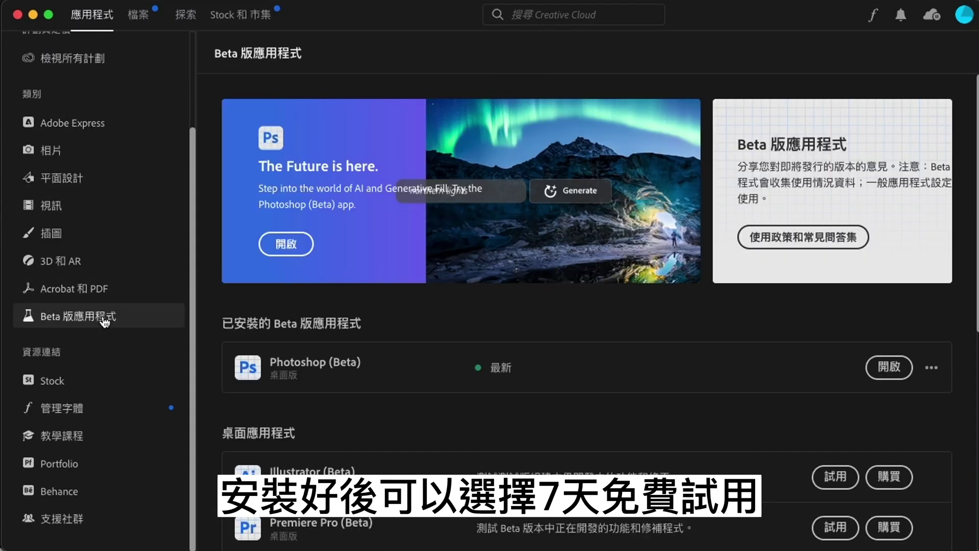
{"action": "left_click", "coordinate": [890, 367]}
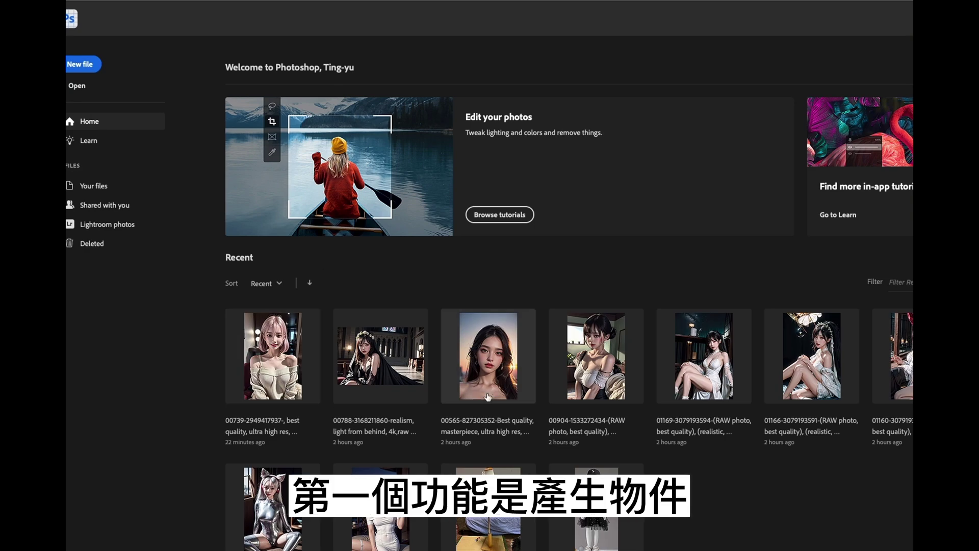
- Open the sunset portrait and enlarge its canvas to 2048 × 1536 px around the photo
{"action": "left_click", "coordinate": [509, 388]}
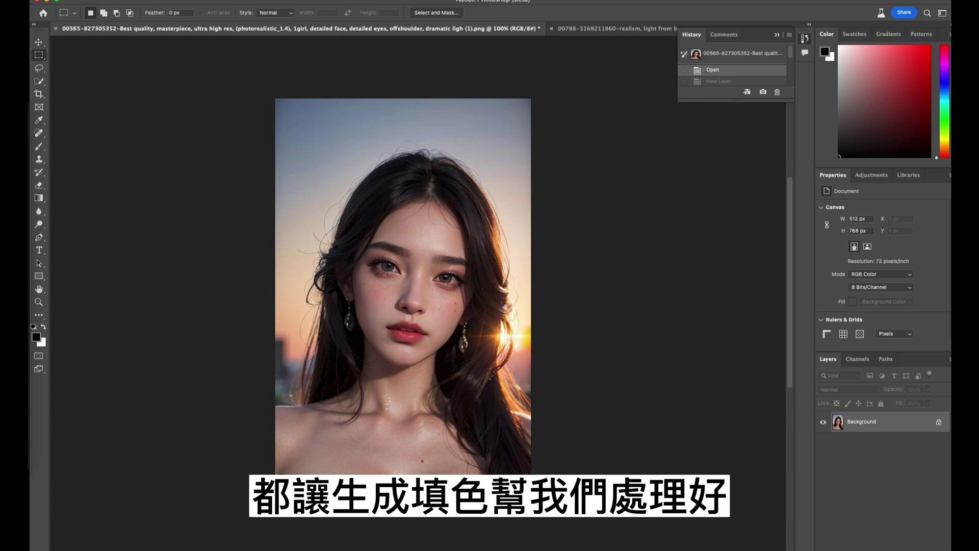
{"action": "left_click", "coordinate": [143, 1]}
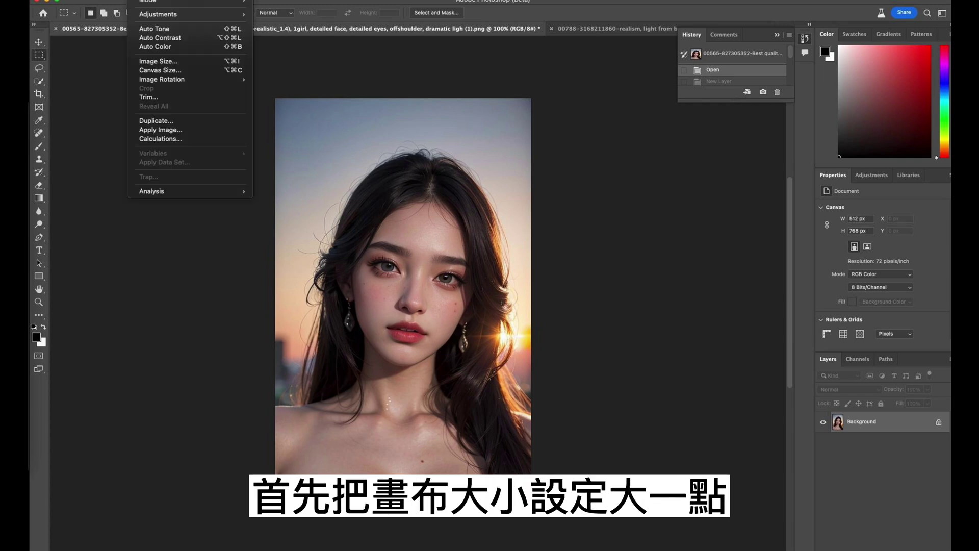
{"action": "left_click", "coordinate": [160, 70]}
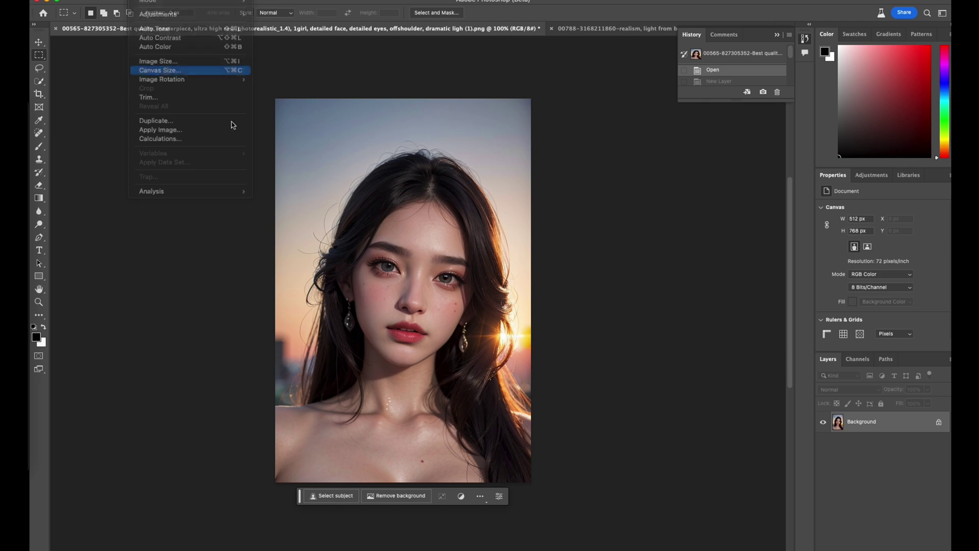
{"action": "type", "text": "20"}
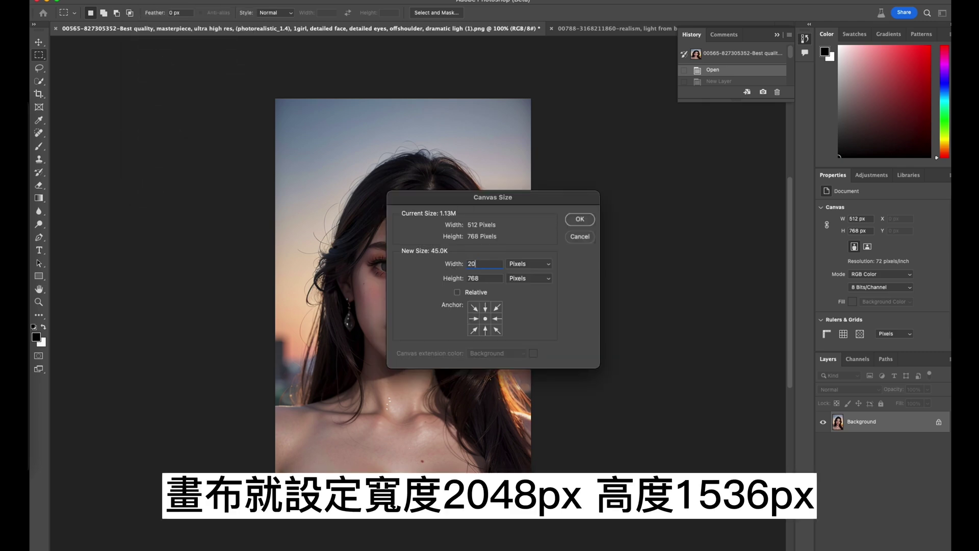
{"action": "type", "text": "48"}
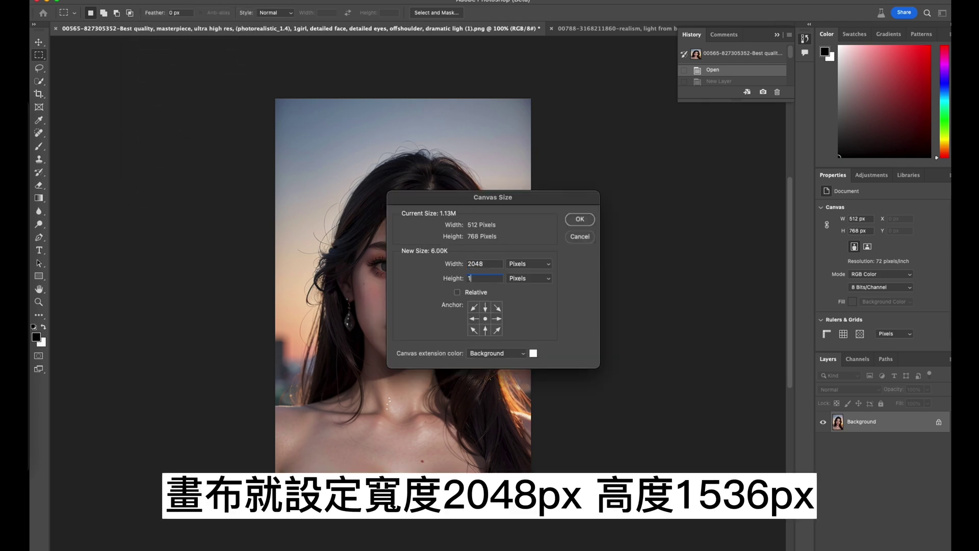
{"action": "type", "text": "536"}
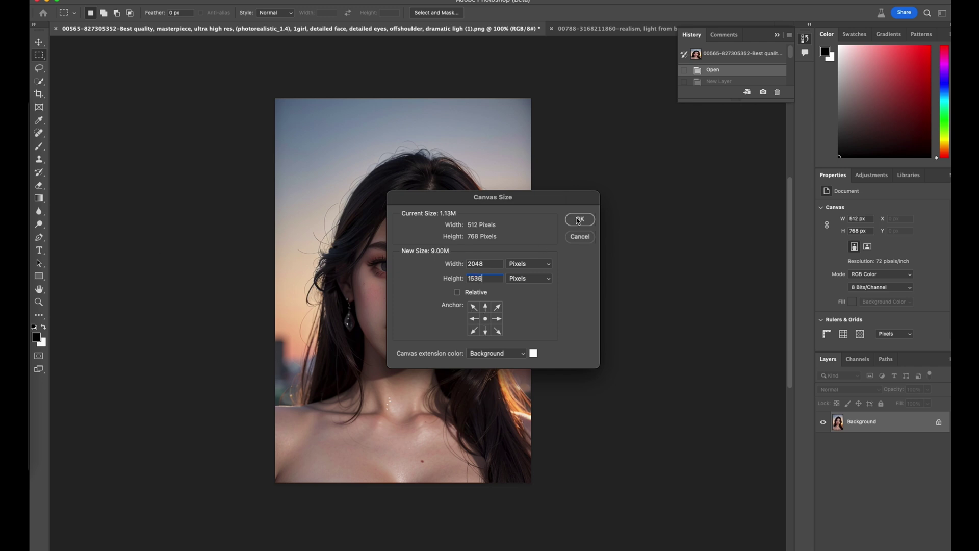
{"action": "left_click", "coordinate": [579, 220]}
{"action": "key", "text": "super+minus"}
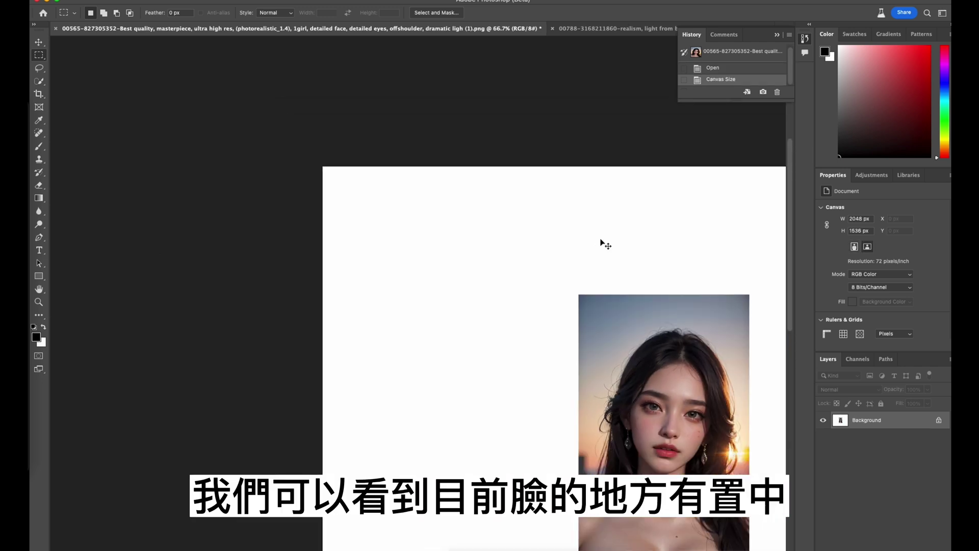
{"action": "key", "text": "super+minus"}
{"action": "key", "text": "super+minus"}
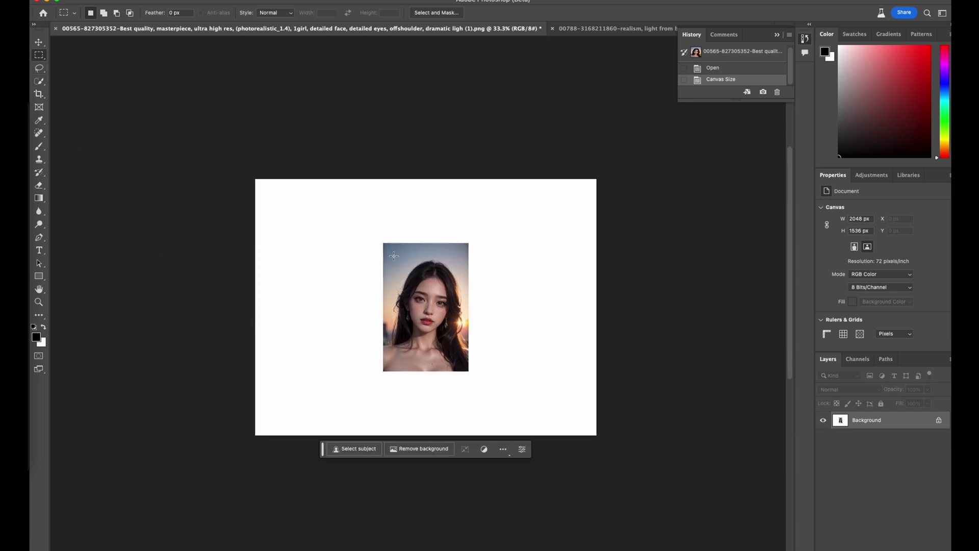
- Select everything except the face and Generative Fill the white margin with no prompt
{"action": "left_click_drag", "start_coordinate": [394, 256], "coordinate": [465, 363]}
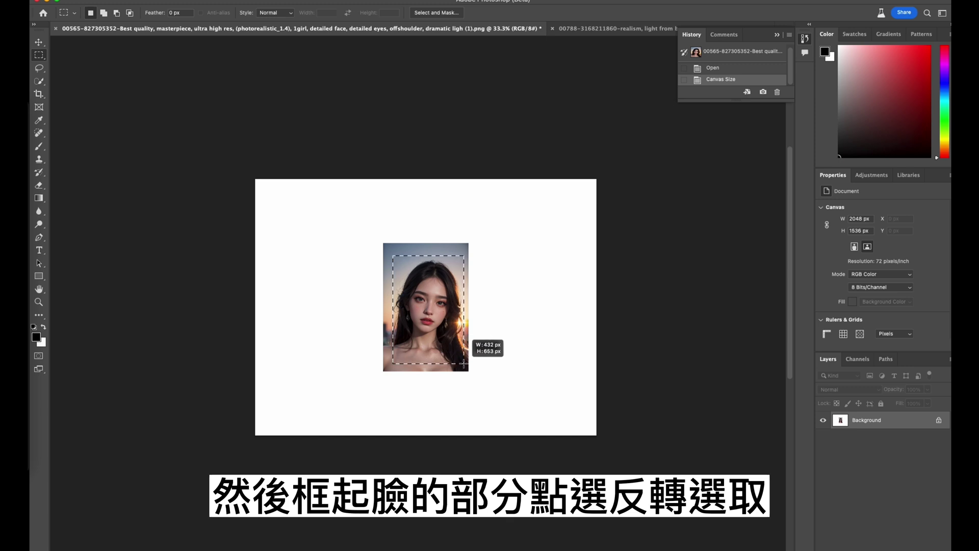
{"action": "left_click_drag", "start_coordinate": [464, 363], "coordinate": [464, 363]}
{"action": "right_click", "coordinate": [431, 296]}
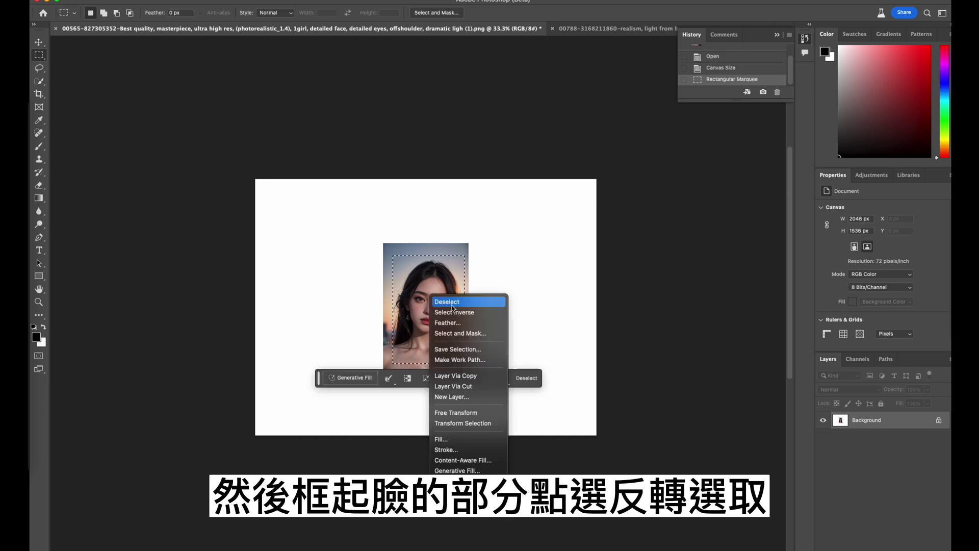
{"action": "left_click", "coordinate": [455, 312]}
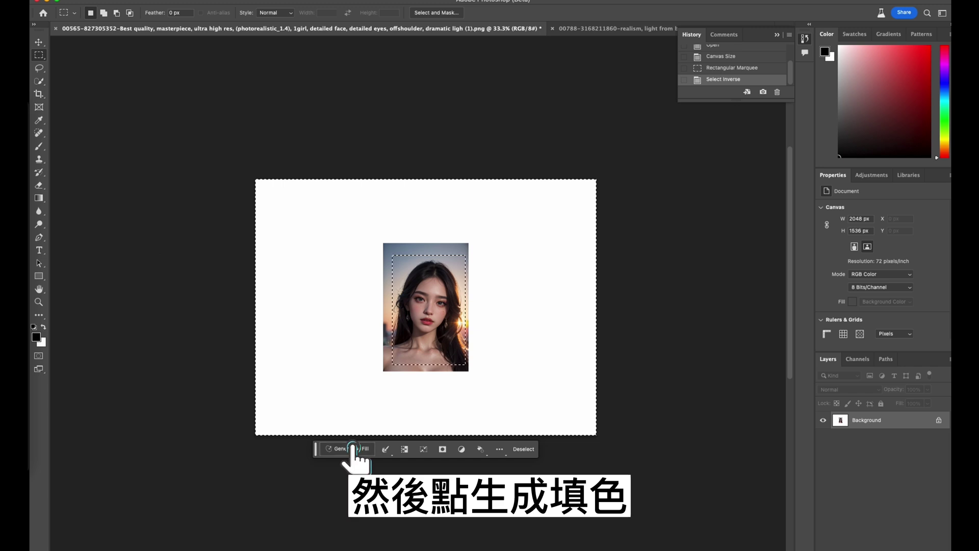
{"action": "left_click", "coordinate": [354, 449]}
{"action": "left_click", "coordinate": [481, 449]}
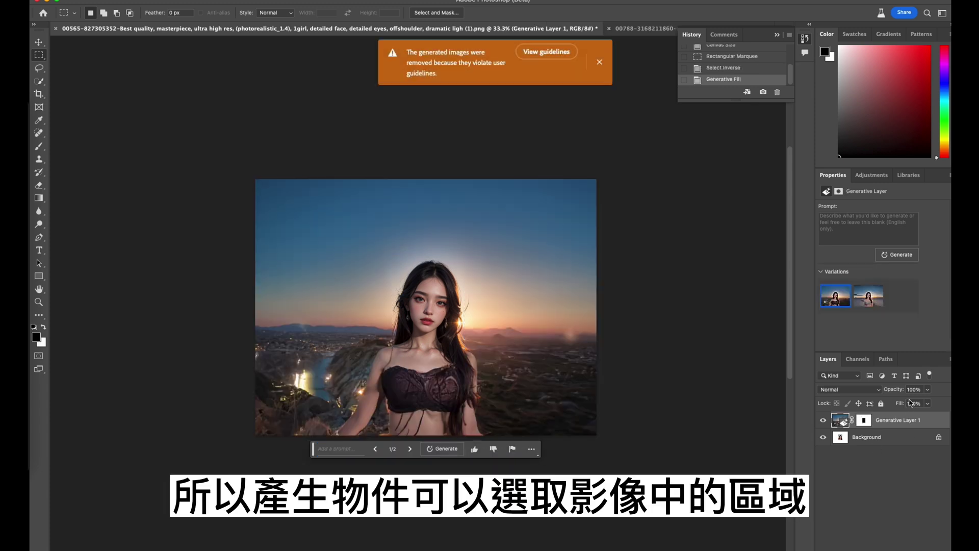
{"action": "mouse_move", "coordinate": [869, 295]}
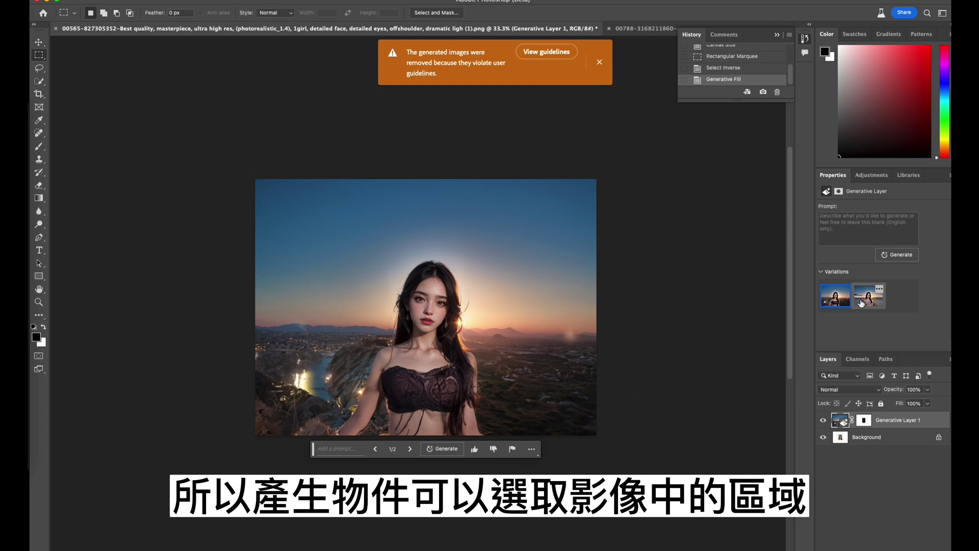
- Try the beach Generative Fill variation and zoom in to inspect it
{"action": "left_click", "coordinate": [861, 303]}
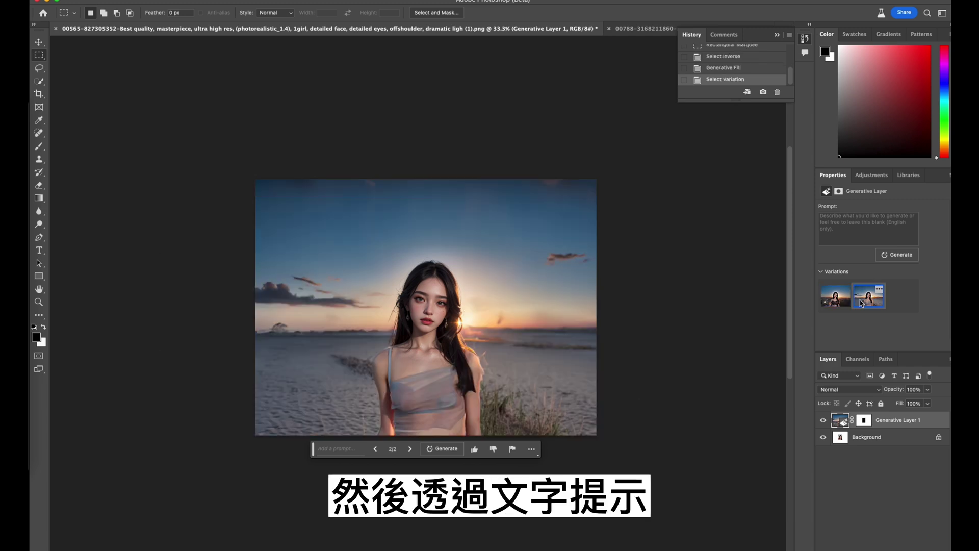
{"action": "mouse_move", "coordinate": [834, 296]}
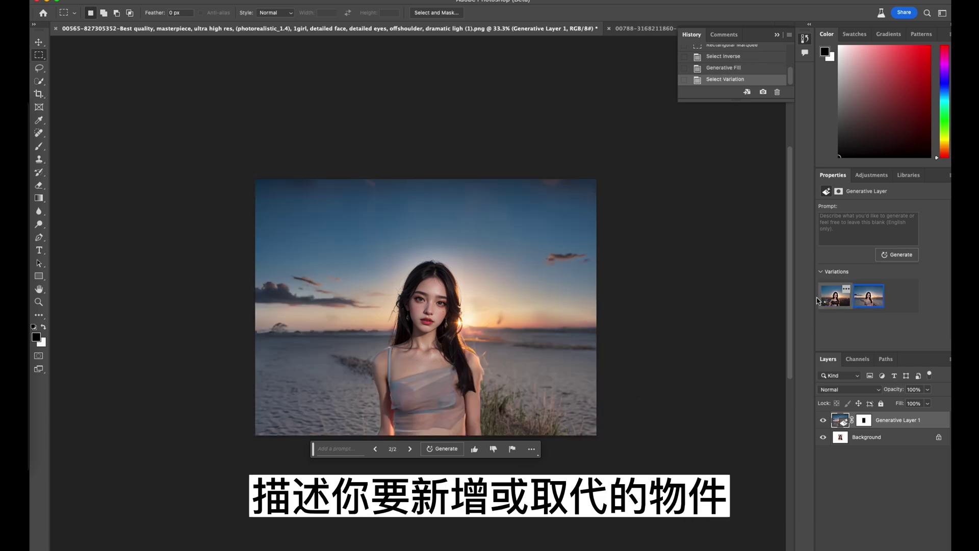
{"action": "key", "text": "ctrl+plus"}
{"action": "key", "text": "ctrl+plus"}
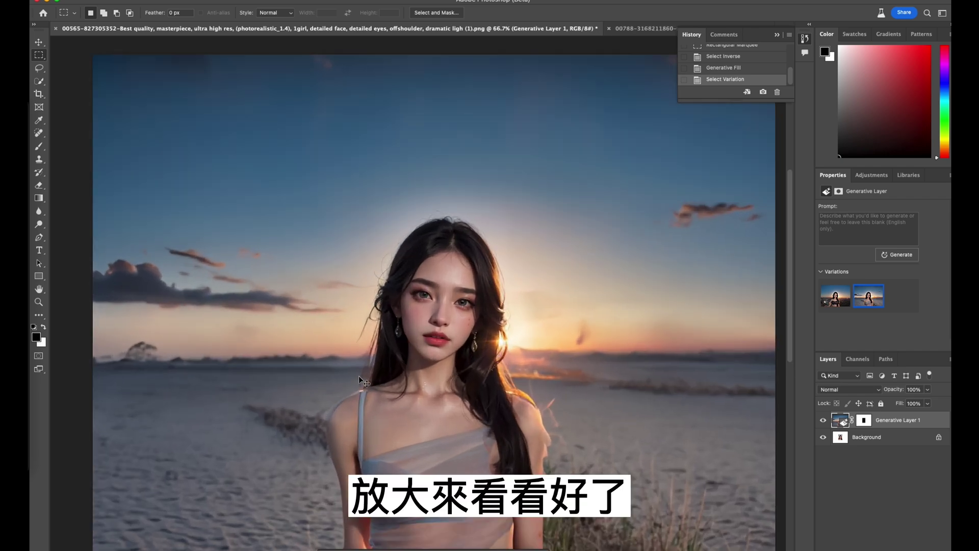
{"action": "key", "text": "ctrl+plus"}
{"action": "key", "text": "ctrl+plus"}
{"action": "scroll", "coordinate": [478, 364], "scroll_direction": "down", "scroll_amount": 5}
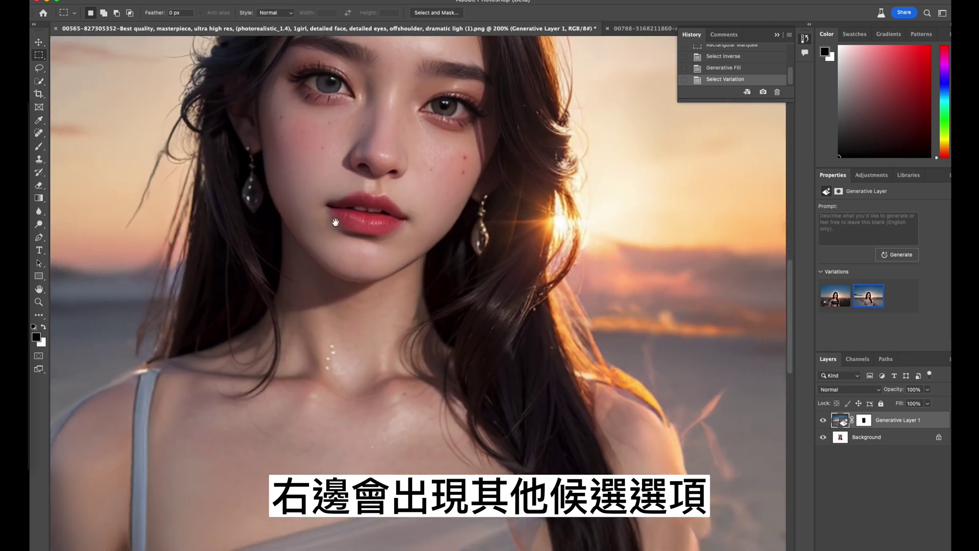
{"action": "scroll", "coordinate": [478, 363], "scroll_direction": "left", "scroll_amount": 2}
{"action": "scroll", "coordinate": [478, 363], "scroll_direction": "down", "scroll_amount": 5}
{"action": "scroll", "coordinate": [478, 364], "scroll_direction": "right", "scroll_amount": 3}
{"action": "scroll", "coordinate": [326, 255], "scroll_direction": "left", "scroll_amount": 4}
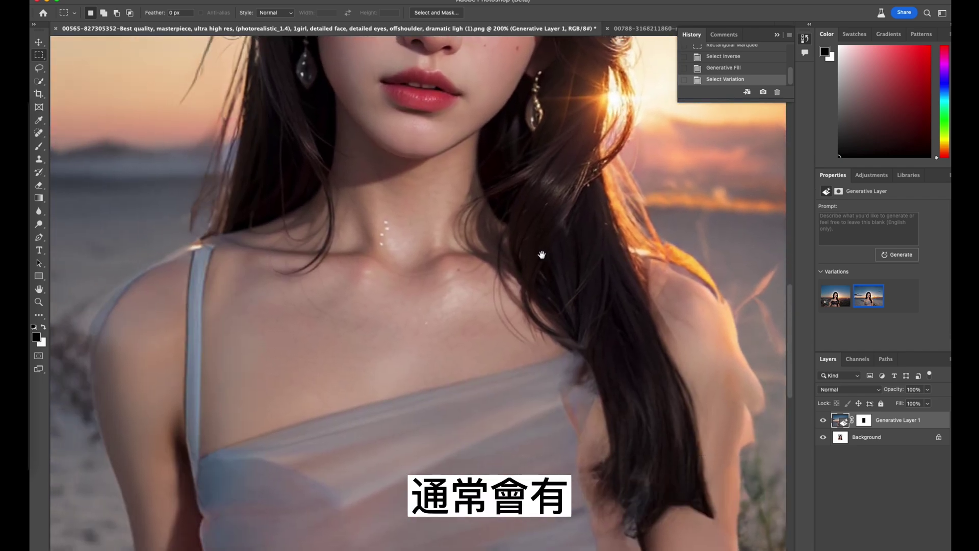
{"action": "scroll", "coordinate": [215, 290], "scroll_direction": "left", "scroll_amount": 1}
{"action": "scroll", "coordinate": [214, 290], "scroll_direction": "up", "scroll_amount": 5}
- Return to the first mountain-and-city sunset variation and inspect the shoulders and face
{"action": "left_click", "coordinate": [843, 304]}
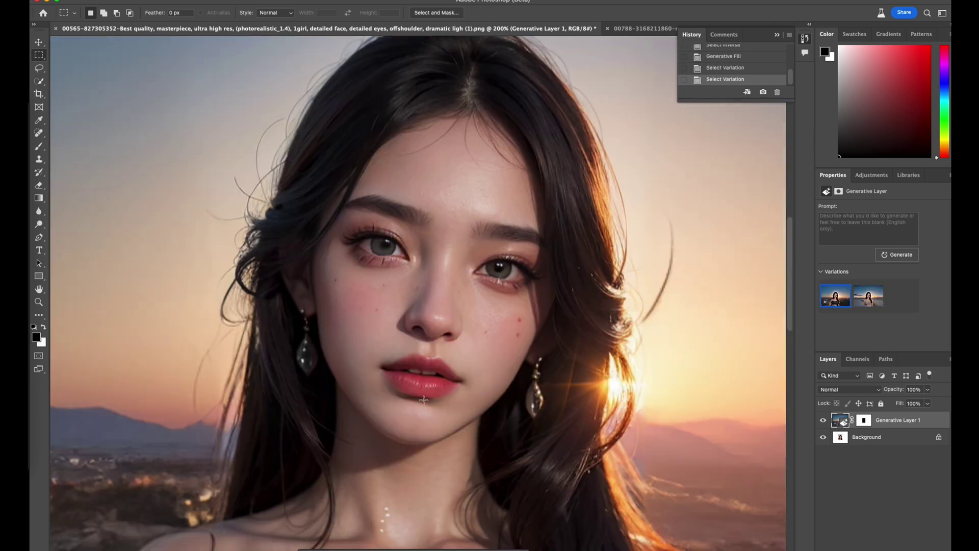
{"action": "left_click_drag", "start_coordinate": [299, 434], "coordinate": [387, 278]}
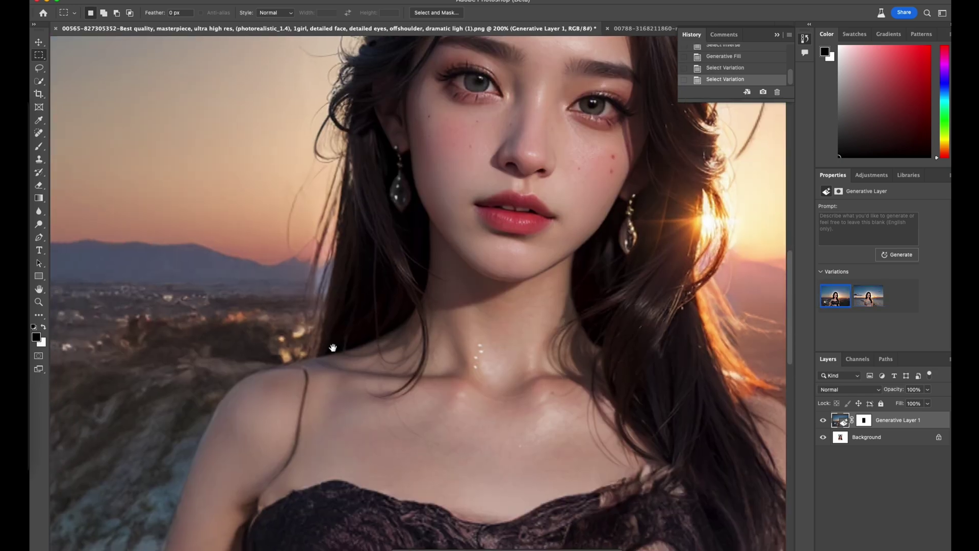
{"action": "mouse_move", "coordinate": [332, 345]}
{"action": "left_mouse_down"}
{"action": "mouse_move", "coordinate": [347, 209]}
{"action": "mouse_move", "coordinate": [420, 420]}
{"action": "left_mouse_up"}
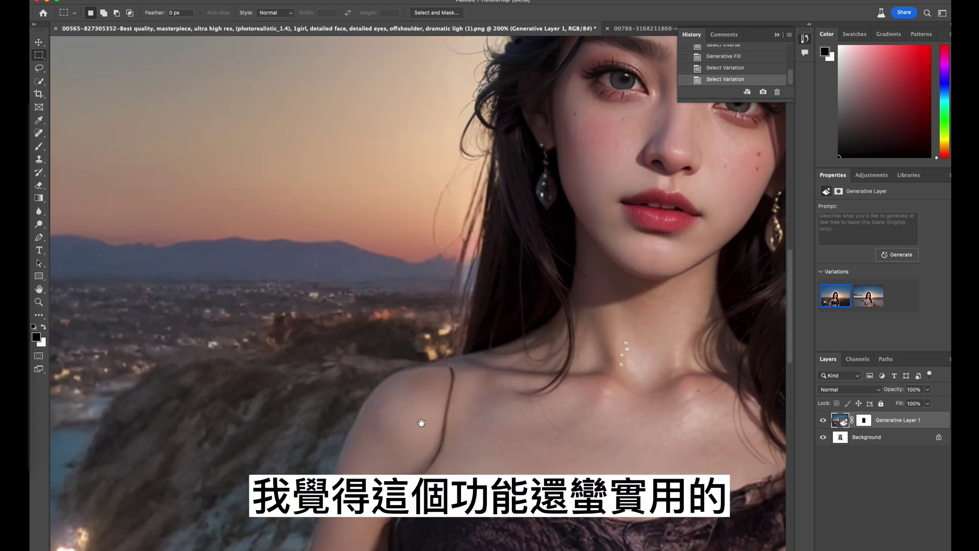
{"action": "scroll", "coordinate": [357, 387], "scroll_direction": "up", "scroll_amount": 2}
{"action": "scroll", "coordinate": [294, 363], "scroll_direction": "up", "scroll_amount": 3}
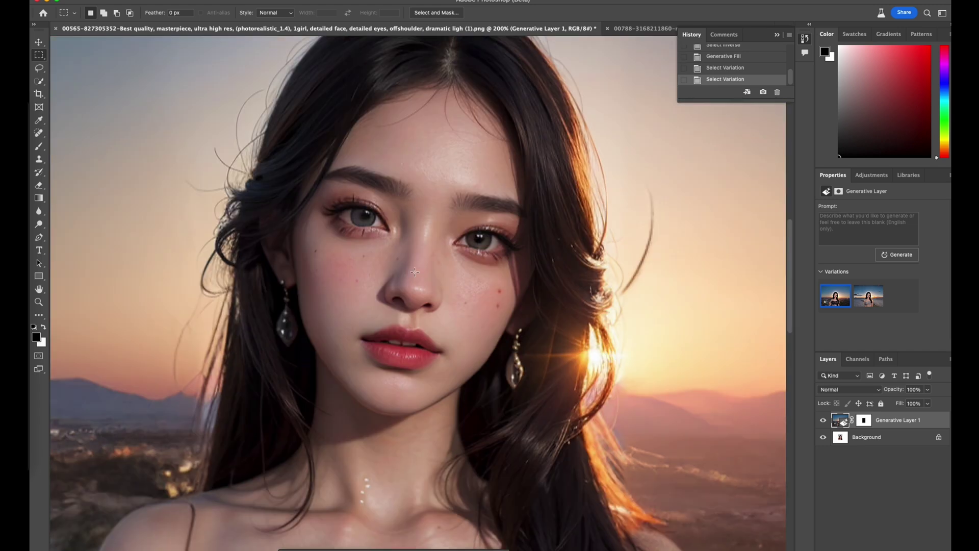
- In the church portrait, copy and paste the selected subject onto Layer 1
{"action": "key", "text": "ctrl+Tab"}
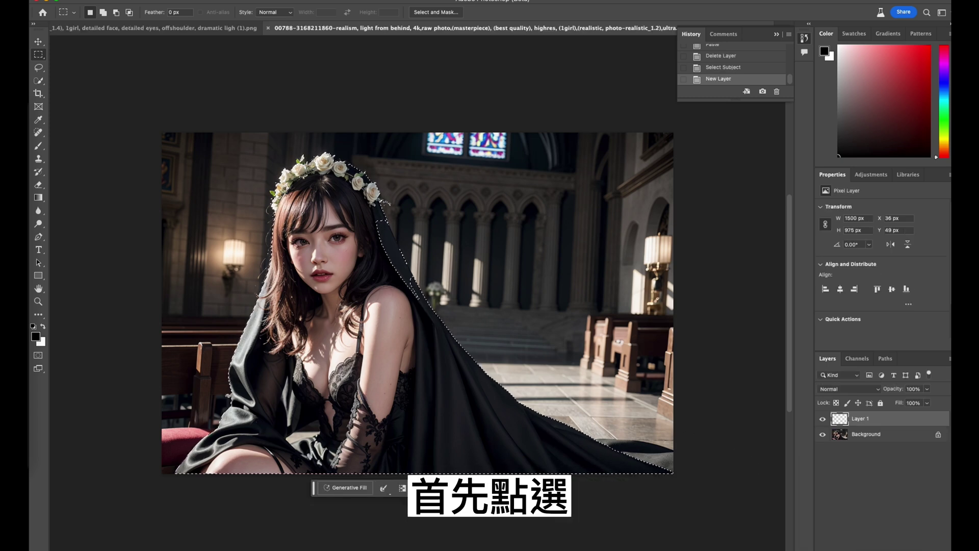
{"action": "key", "text": "ctrl+c"}
{"action": "key", "text": "ctrl+v"}
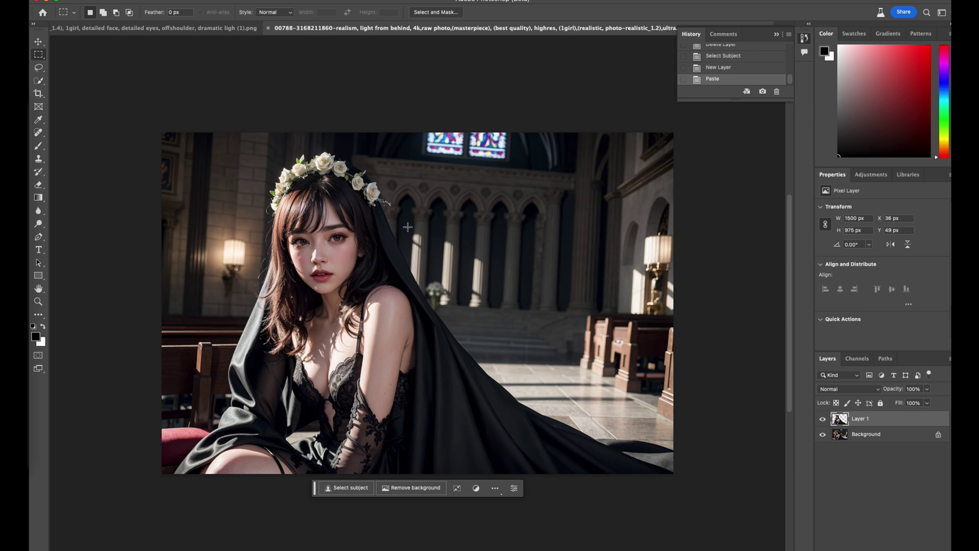
- Load Layer 1's outline as a selection and invert it to the background
{"action": "left_click", "coordinate": [839, 418], "text": "super"}
{"action": "right_click", "coordinate": [305, 280]}
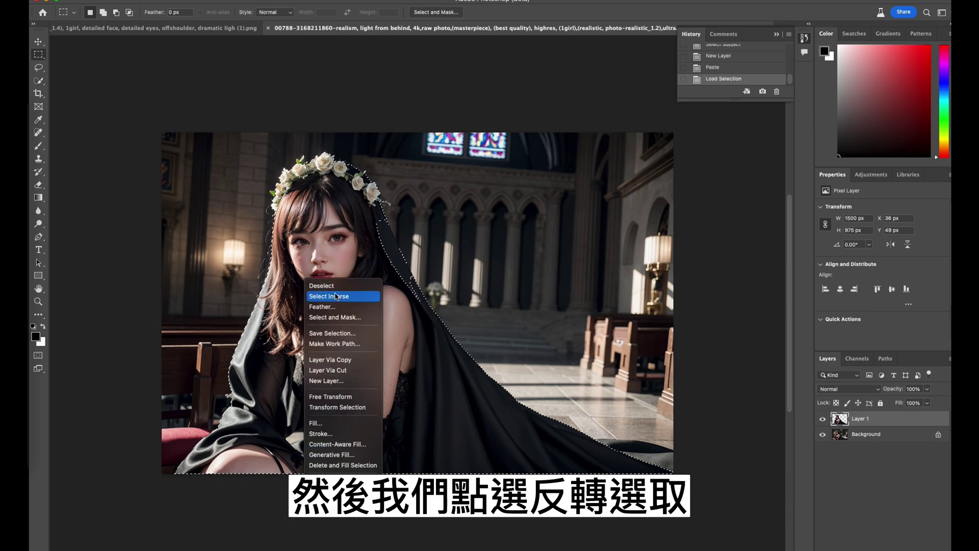
{"action": "left_click", "coordinate": [336, 296]}
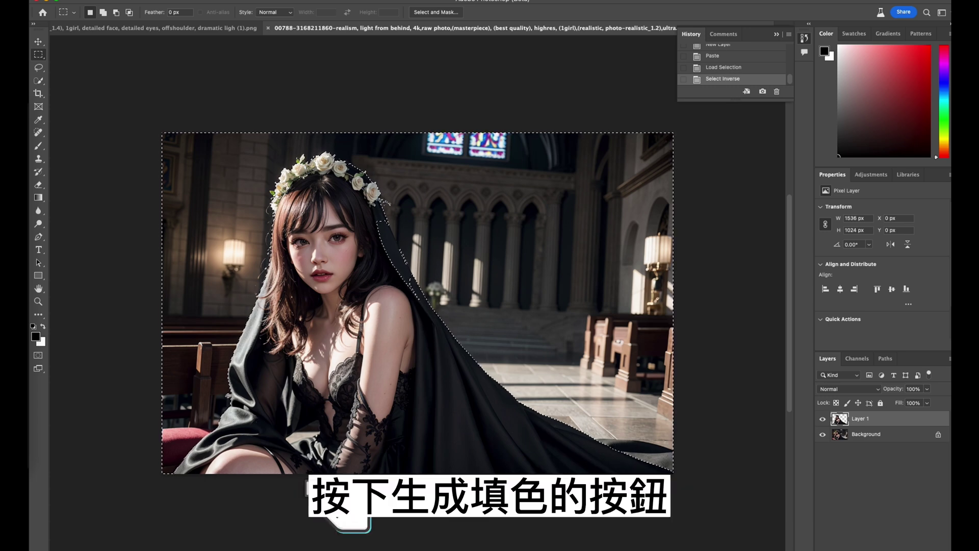
- Generate a new background with no prompt and compare the three variations, ending on the first
{"action": "left_click", "coordinate": [481, 520]}
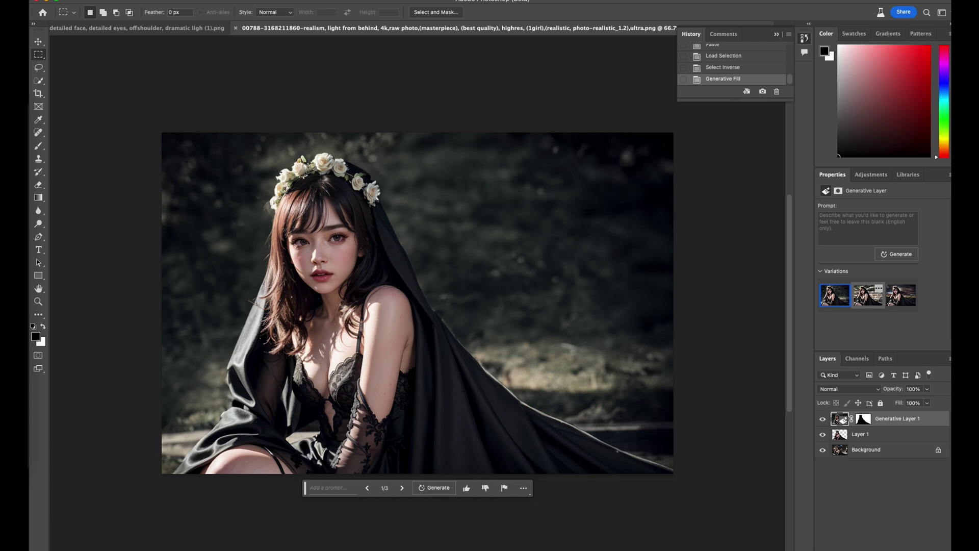
{"action": "left_click", "coordinate": [861, 300]}
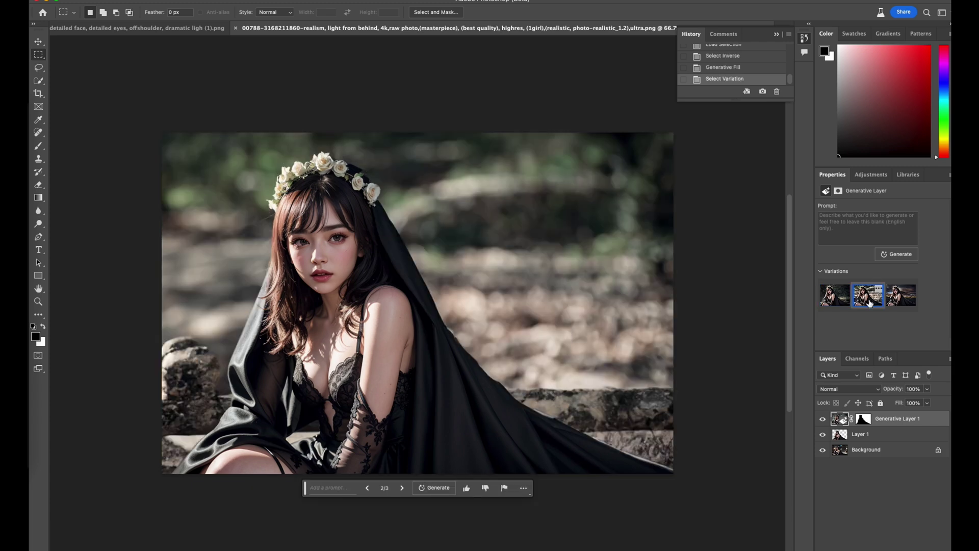
{"action": "left_click", "coordinate": [903, 303]}
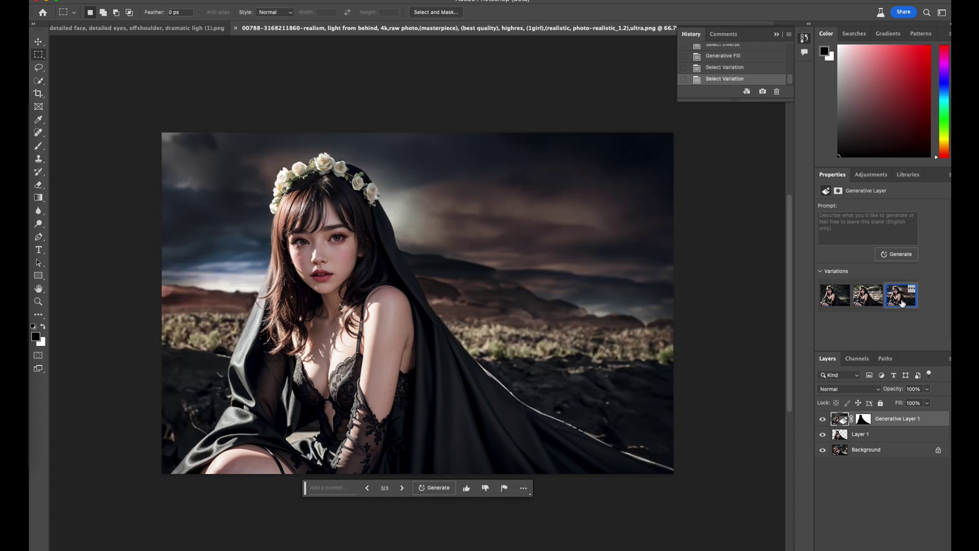
{"action": "left_click", "coordinate": [869, 300]}
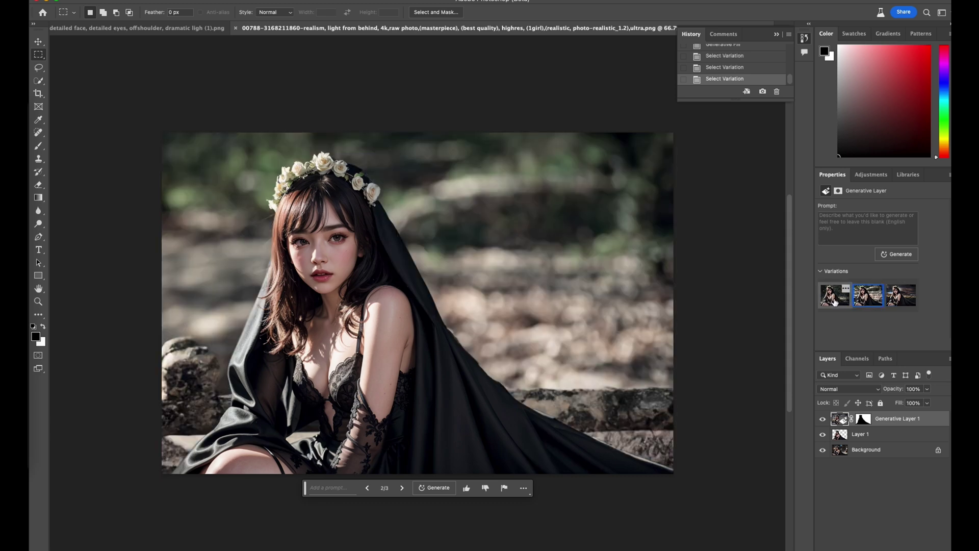
{"action": "left_click", "coordinate": [833, 302]}
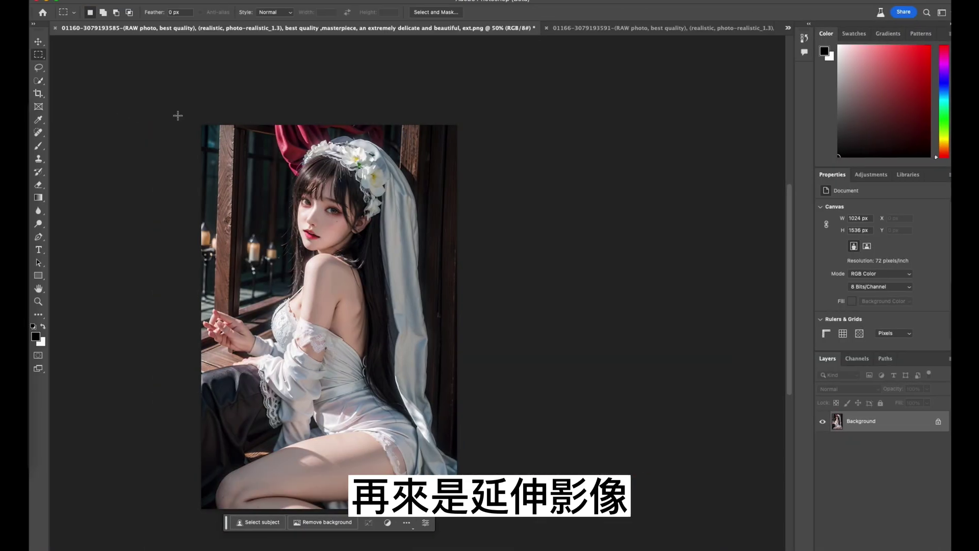
- Widen the veiled portrait's canvas to 2048 px
{"action": "left_click", "coordinate": [140, 1]}
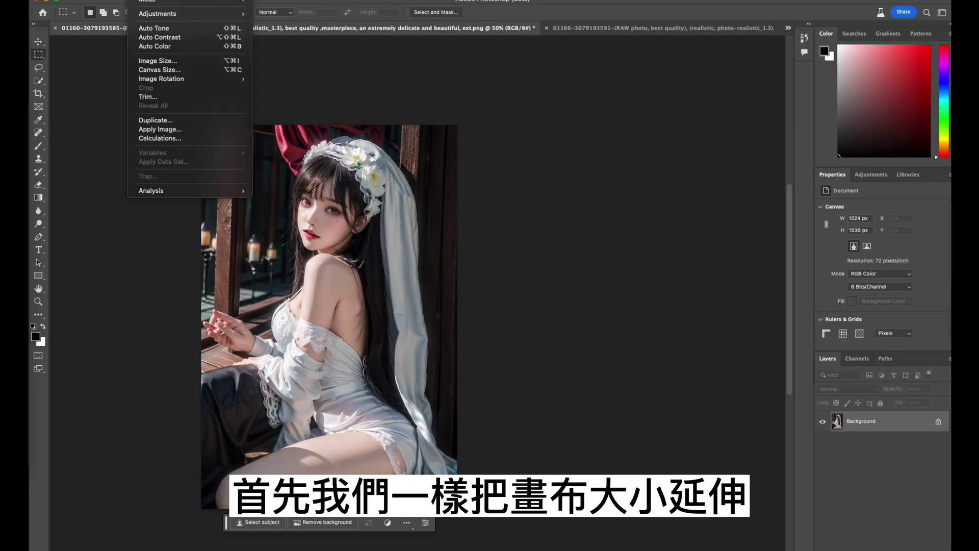
{"action": "left_click", "coordinate": [168, 71]}
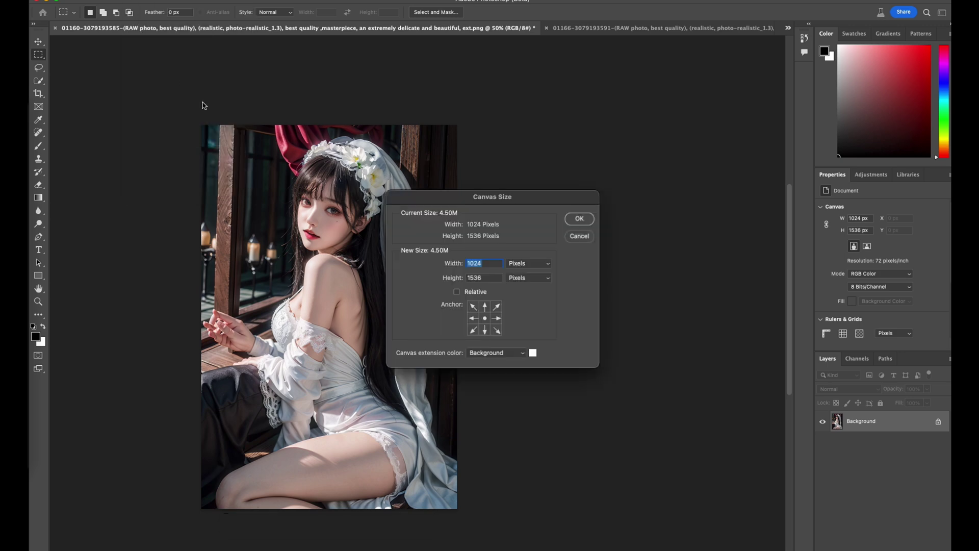
{"action": "type", "text": "2048"}
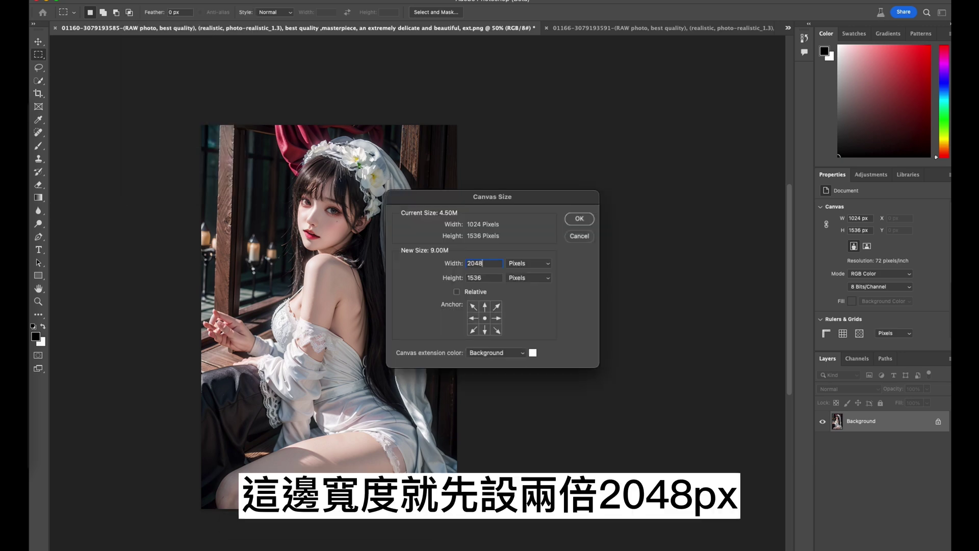
{"action": "key", "text": "Return"}
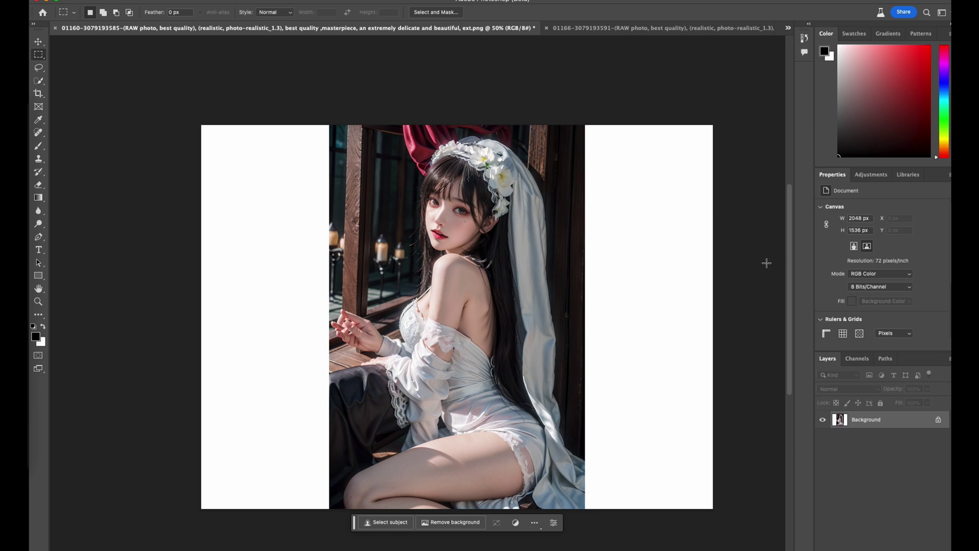
- Marquee the blank left strip and Generative Fill it with no prompt
{"action": "left_click_drag", "start_coordinate": [191, 87], "coordinate": [342, 545]}
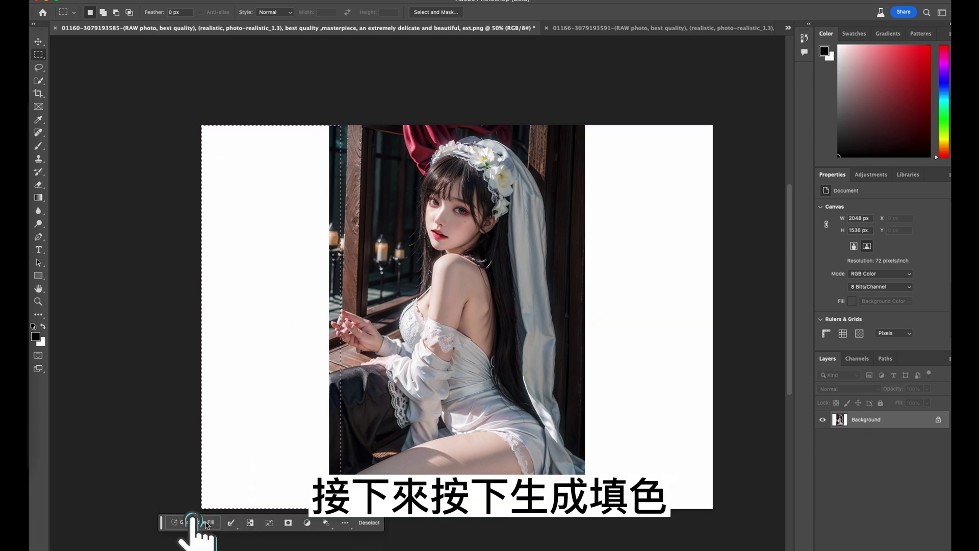
{"action": "left_click", "coordinate": [193, 521]}
{"action": "left_click", "coordinate": [331, 523]}
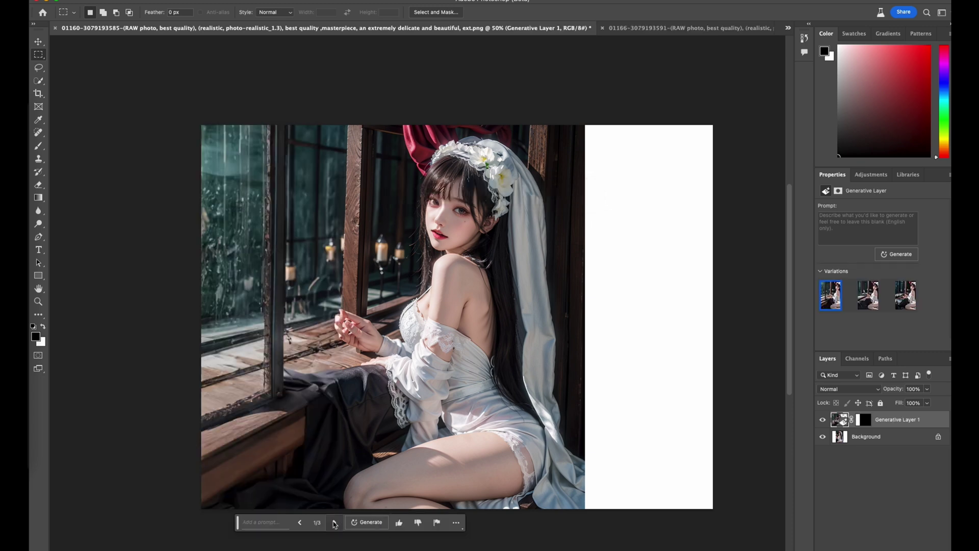
- Marquee the blank right strip and Generative Fill it with no prompt
{"action": "left_click_drag", "start_coordinate": [584, 112], "coordinate": [717, 368]}
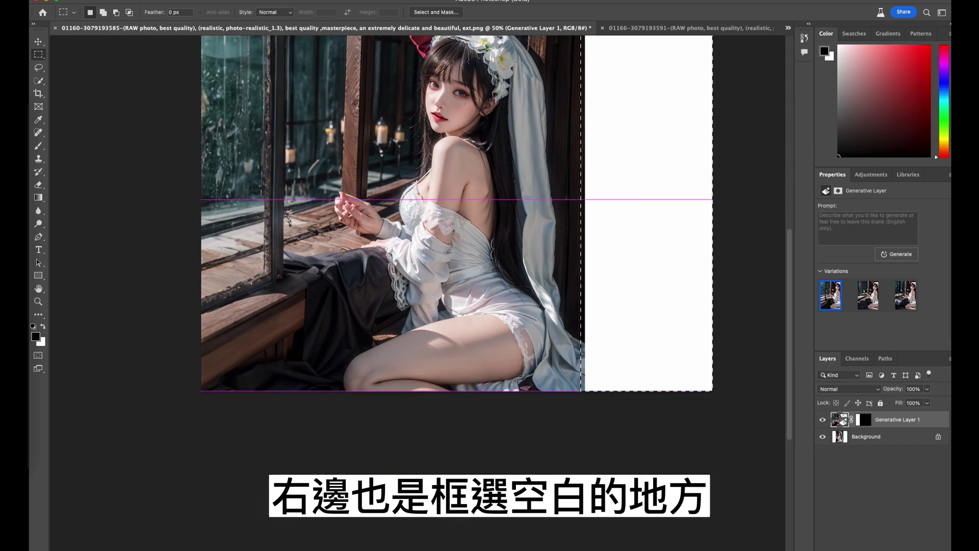
{"action": "scroll", "coordinate": [717, 368], "scroll_direction": "down", "scroll_amount": 5}
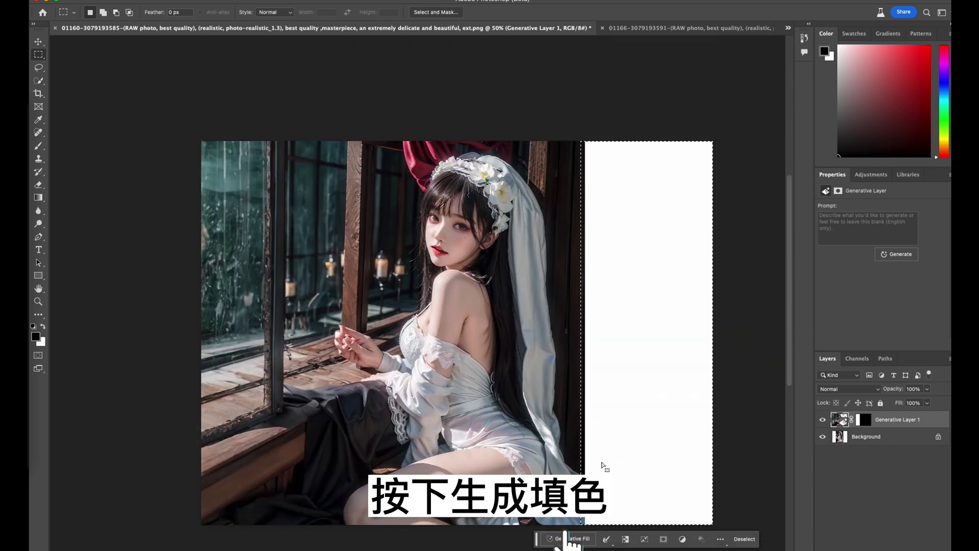
{"action": "left_click", "coordinate": [565, 537]}
{"action": "left_click", "coordinate": [698, 535]}
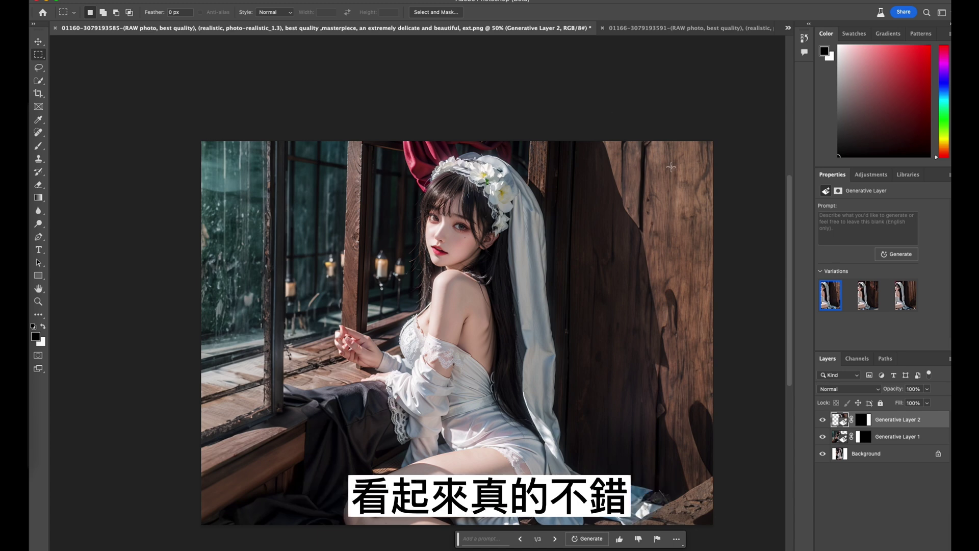
- Choose the third variation for both the right and left generated strips
{"action": "left_click", "coordinate": [867, 298]}
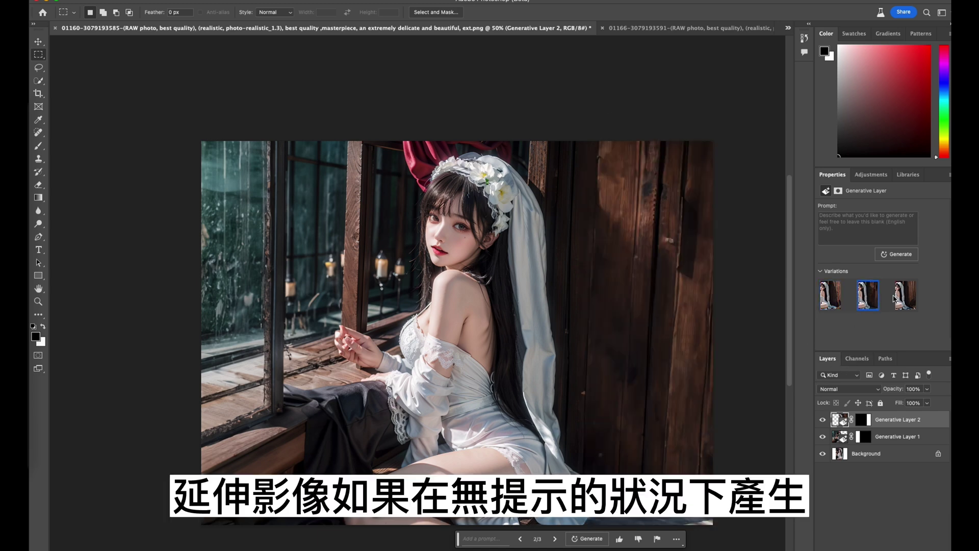
{"action": "left_click", "coordinate": [901, 303]}
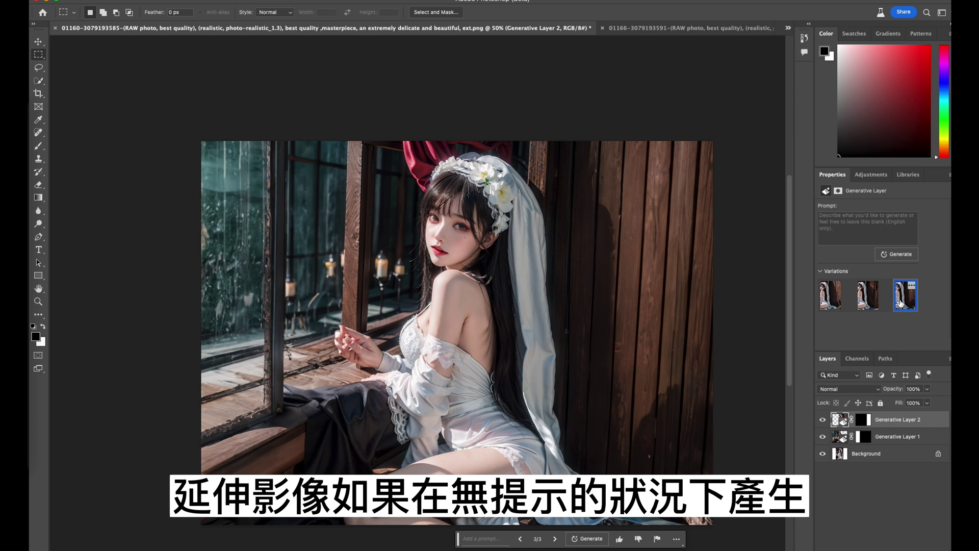
{"action": "left_click", "coordinate": [890, 440]}
{"action": "left_click", "coordinate": [863, 300]}
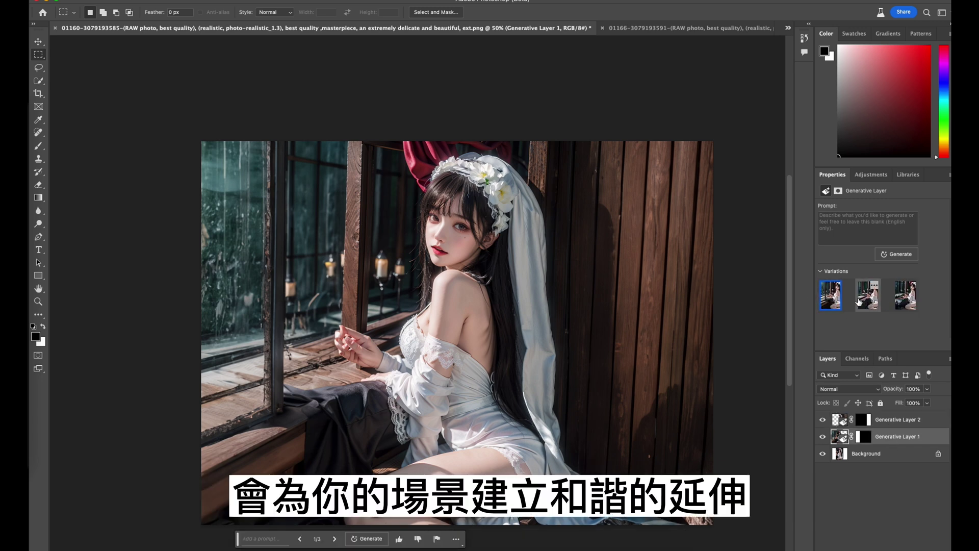
{"action": "left_click", "coordinate": [907, 301]}
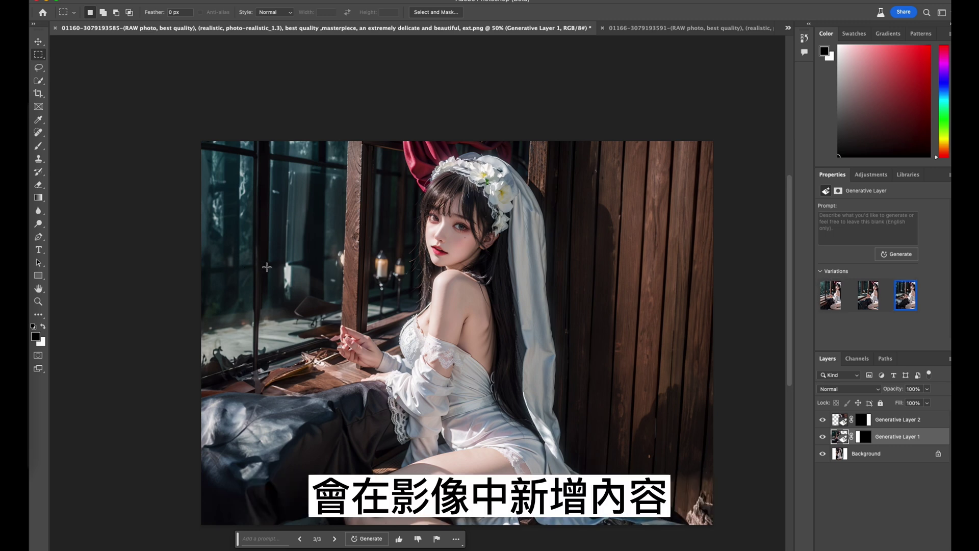
{"action": "key", "text": "super+shift+5"}
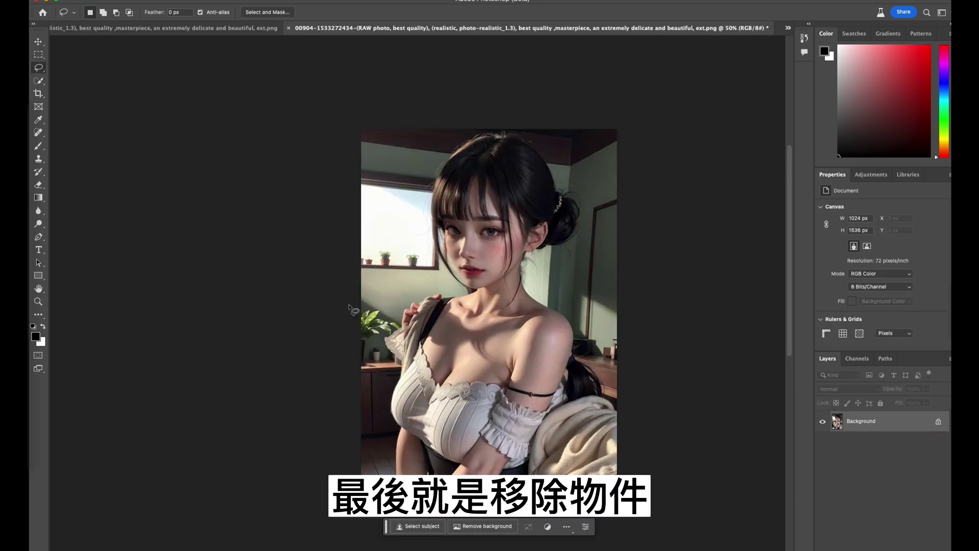
- Zoom in and lasso the extra hand gripping the fabric on her shoulder
{"action": "key", "text": "super+plus"}
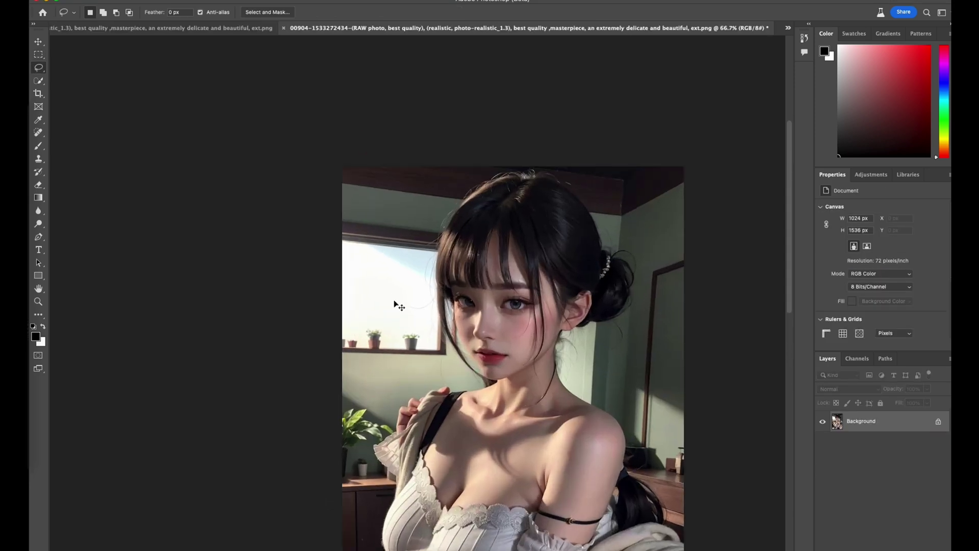
{"action": "key", "text": "super+plus"}
{"action": "key", "text": "super+plus"}
{"action": "left_click_drag", "start_coordinate": [399, 428], "coordinate": [491, 358]}
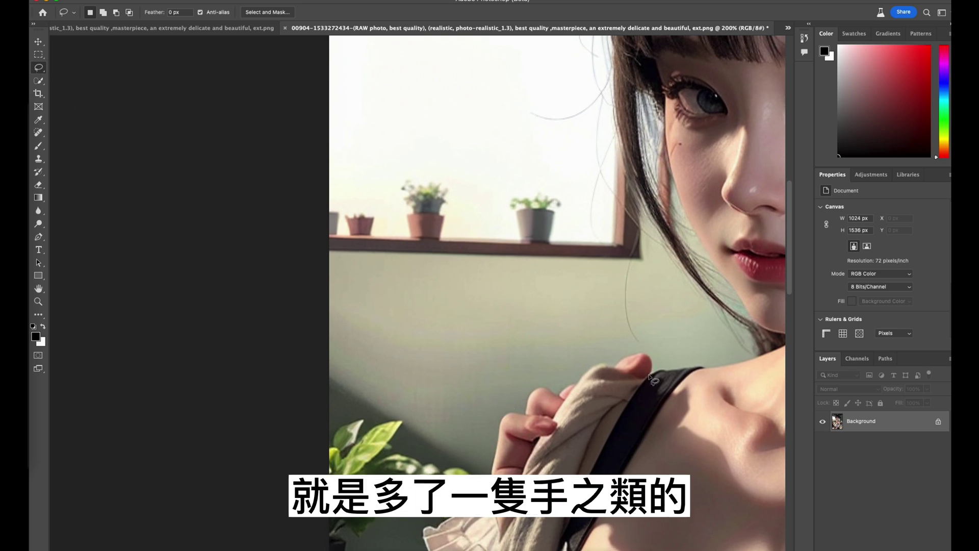
{"action": "left_click_drag", "start_coordinate": [635, 386], "coordinate": [655, 369]}
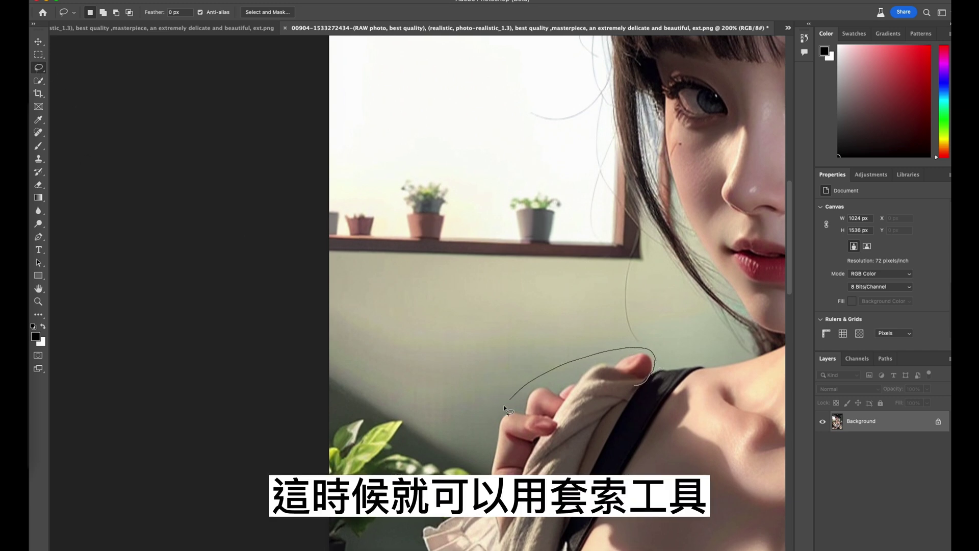
{"action": "left_click_drag", "start_coordinate": [467, 505], "coordinate": [486, 540]}
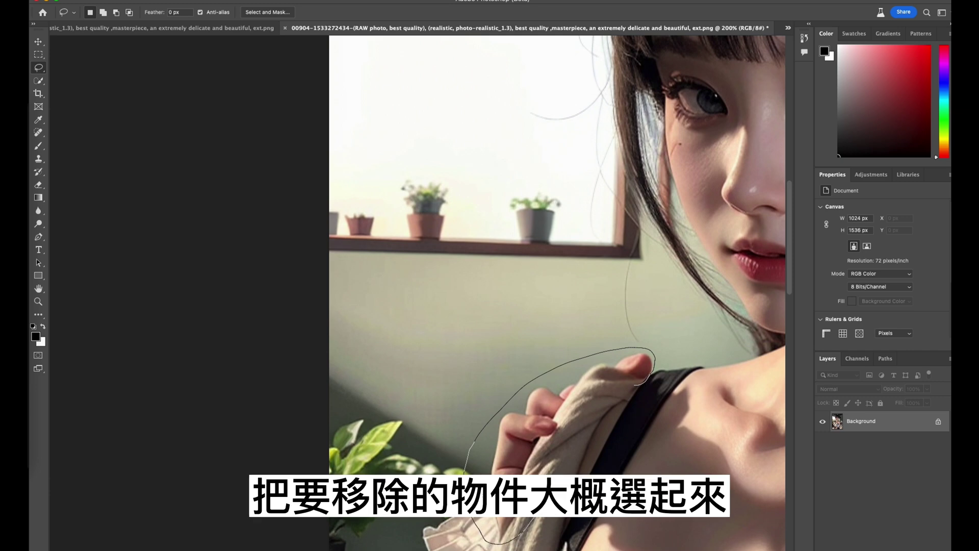
{"action": "left_click_drag", "start_coordinate": [618, 393], "coordinate": [620, 393]}
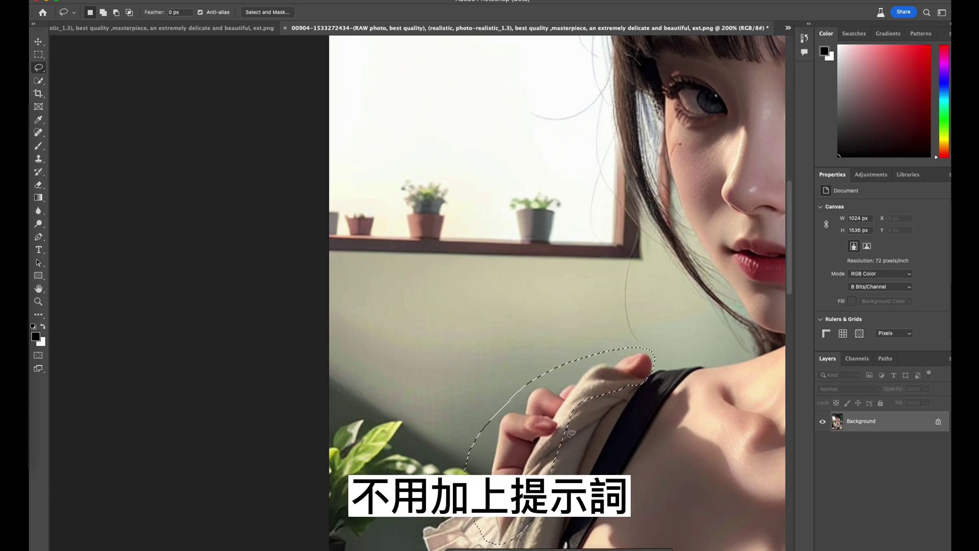
{"action": "scroll", "coordinate": [632, 388], "scroll_direction": "down", "scroll_amount": 1}
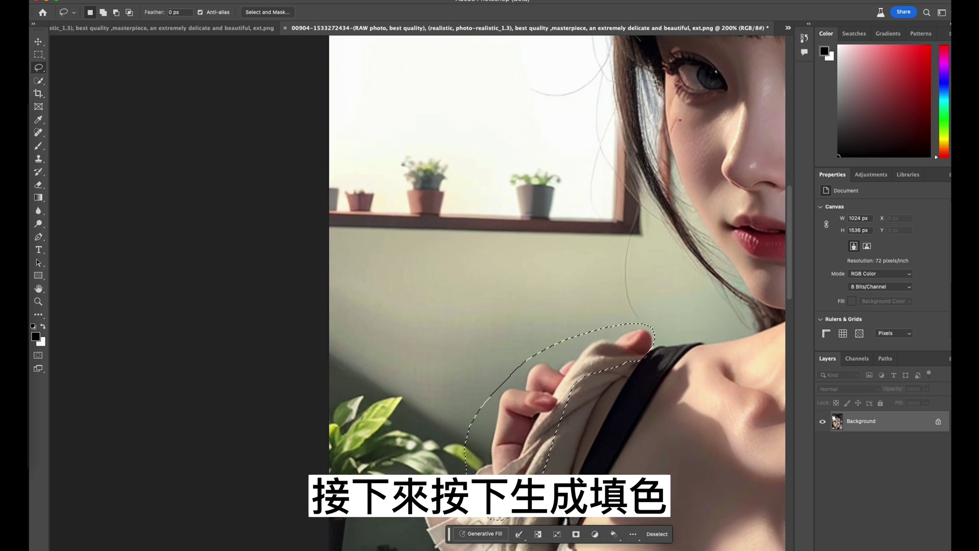
{"action": "scroll", "coordinate": [482, 528], "scroll_direction": "down", "scroll_amount": 1}
- Generative Fill the hand with no prompt, keep the second variation, and zoom out
{"action": "left_click", "coordinate": [482, 522]}
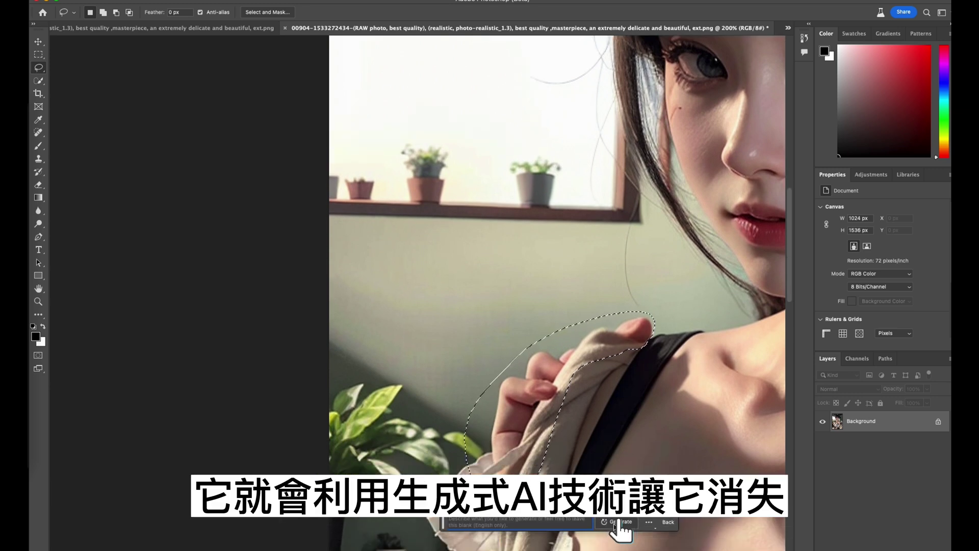
{"action": "left_click", "coordinate": [614, 523]}
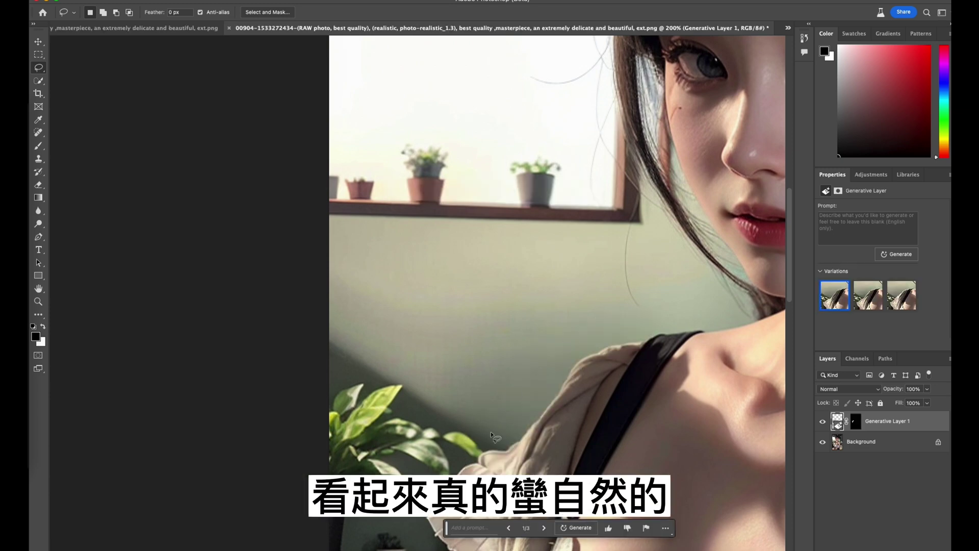
{"action": "left_click", "coordinate": [874, 301]}
{"action": "left_click", "coordinate": [839, 304]}
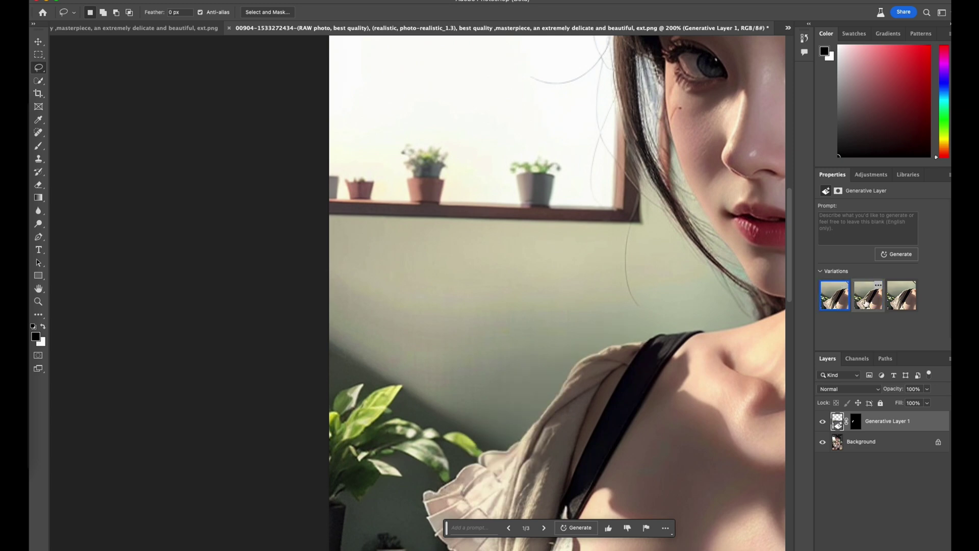
{"action": "left_click", "coordinate": [870, 304]}
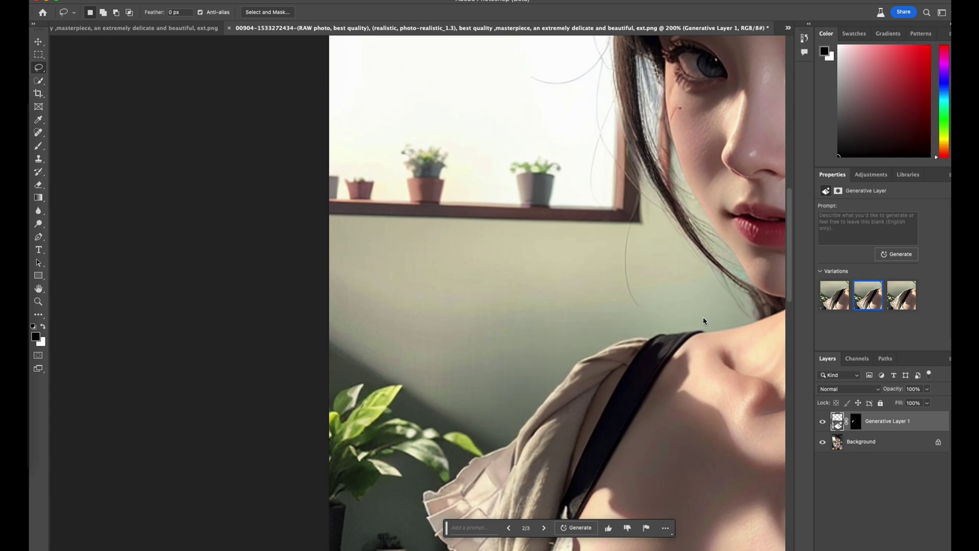
{"action": "key", "text": "super+minus"}
{"action": "key", "text": "super+minus"}
{"action": "key", "text": "super+minus"}
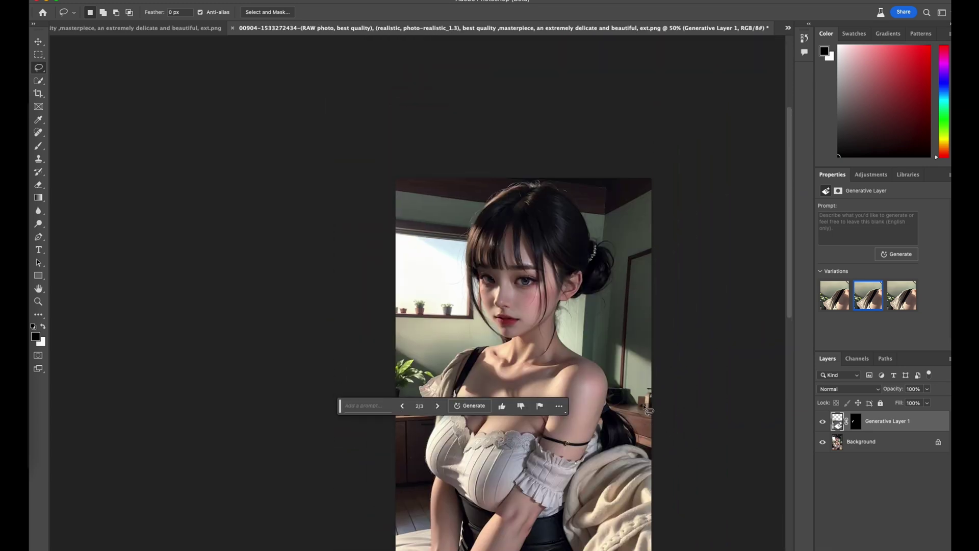
{"action": "scroll", "coordinate": [647, 357], "scroll_direction": "down", "scroll_amount": 3}
{"action": "scroll", "coordinate": [645, 407], "scroll_direction": "up", "scroll_amount": 1}
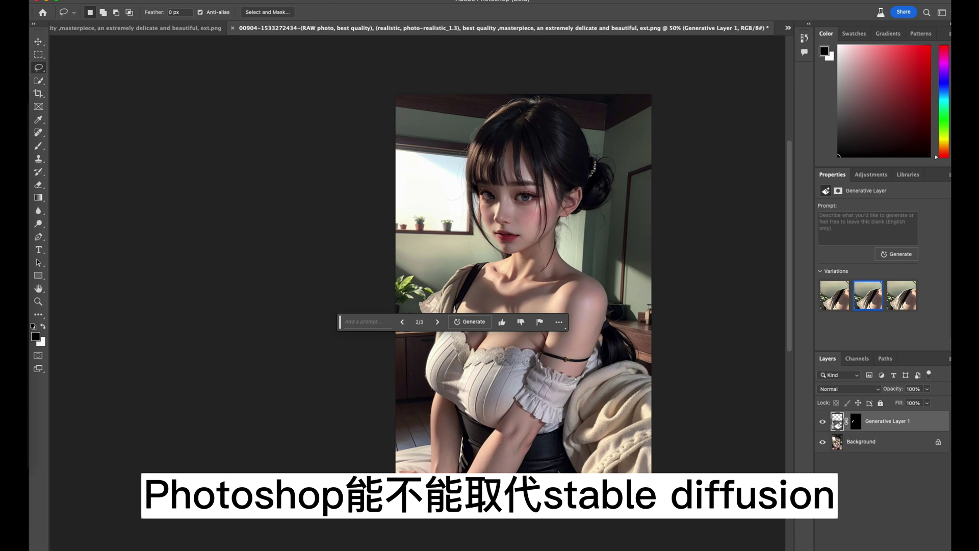
- Select the whole blank 512 × 768 canvas and generate fill from the prompt 'photorealistic girl'
{"action": "key", "text": "super+shift+5"}
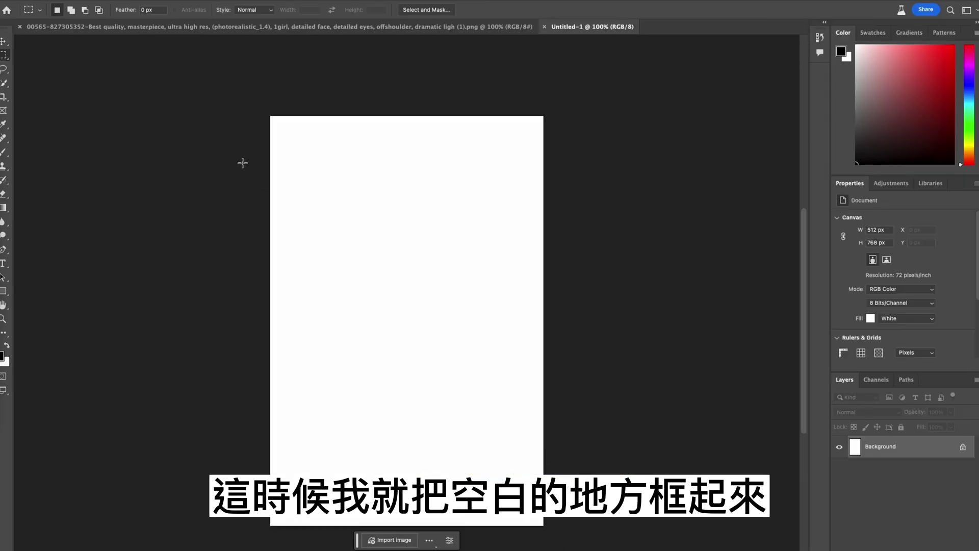
{"action": "mouse_move", "coordinate": [239, 92]}
{"action": "left_mouse_down"}
{"action": "mouse_move", "coordinate": [526, 409]}
{"action": "mouse_move", "coordinate": [626, 549]}
{"action": "left_mouse_up"}
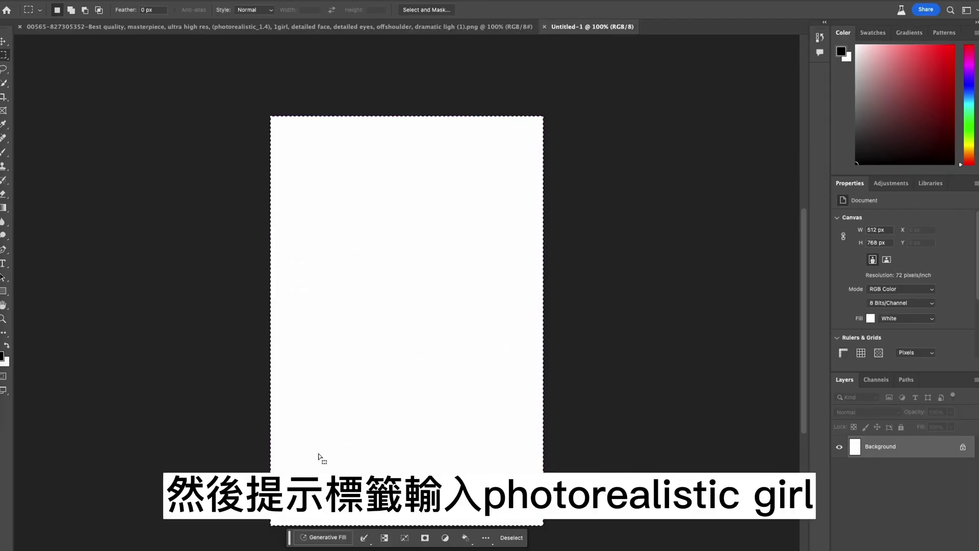
{"action": "left_click", "coordinate": [322, 537]}
{"action": "type", "text": "photorealistic girl"}
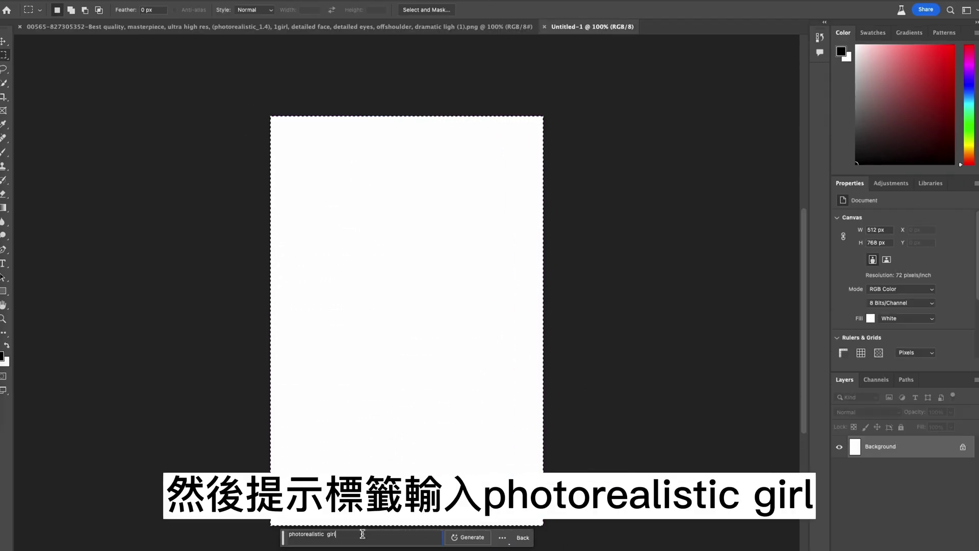
{"action": "left_click", "coordinate": [479, 538]}
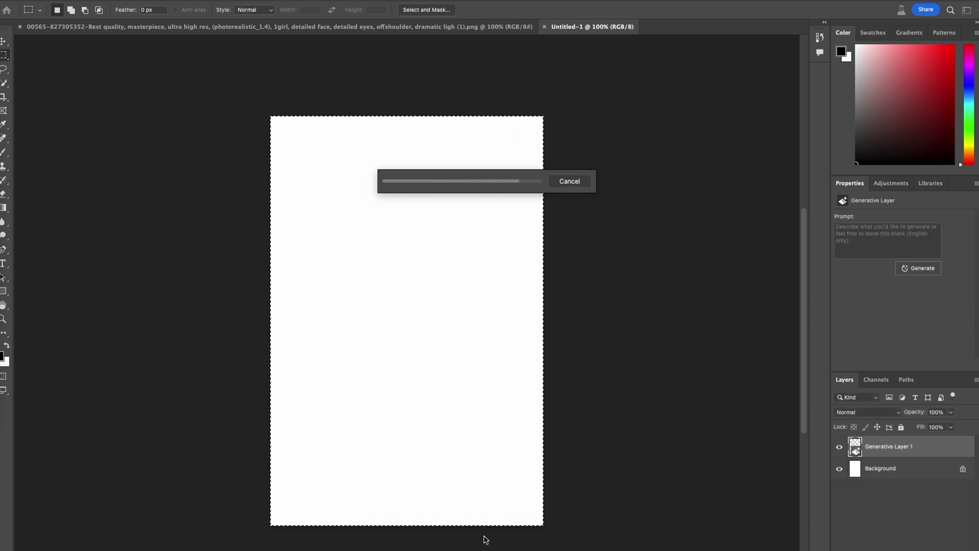
- Preview the third generated portrait, then settle on the second, rose-field variation
{"action": "scroll", "coordinate": [663, 439], "scroll_direction": "up", "scroll_amount": 1}
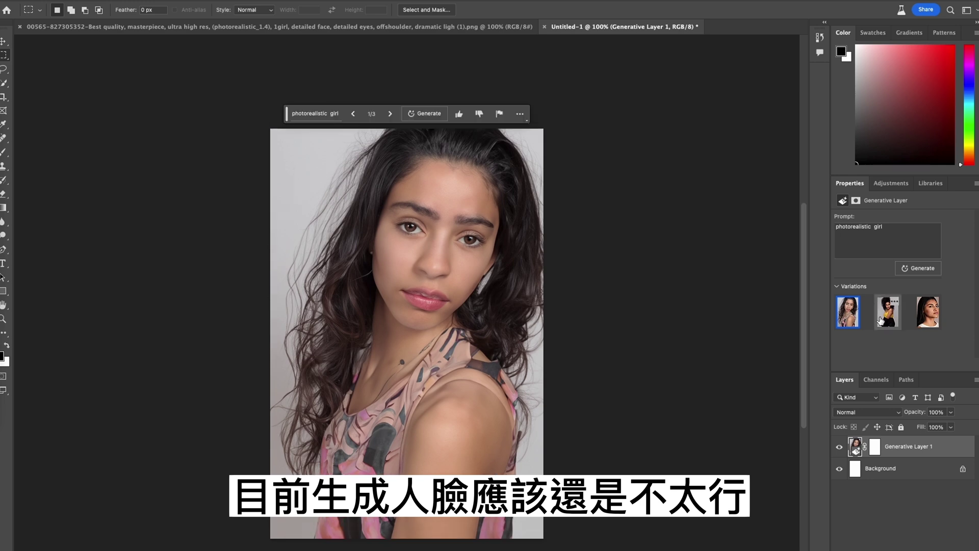
{"action": "left_click", "coordinate": [929, 321]}
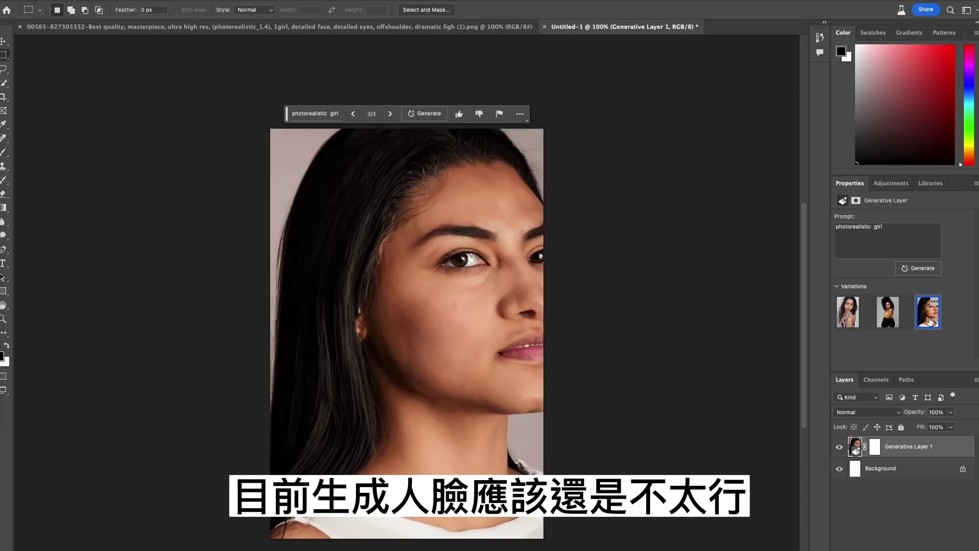
{"action": "left_click", "coordinate": [888, 311]}
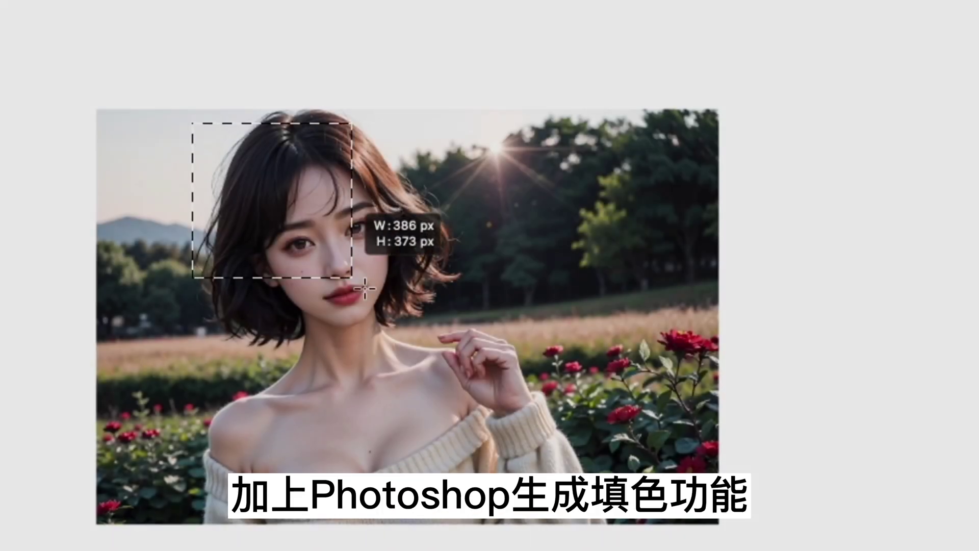
- Marquee a rectangle around the woman and background and bring up its selection options
{"action": "left_click_drag", "start_coordinate": [365, 288], "coordinate": [571, 499]}
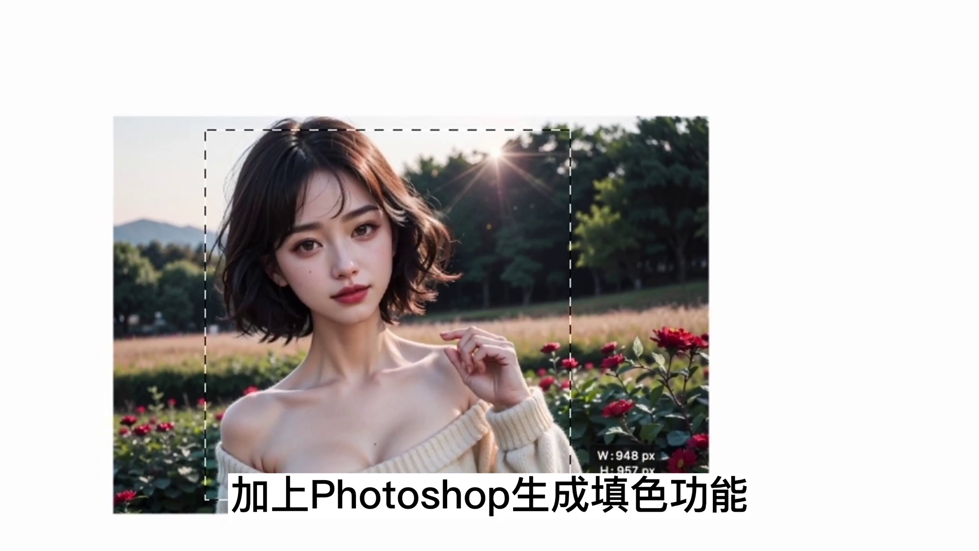
{"action": "right_click", "coordinate": [331, 451]}
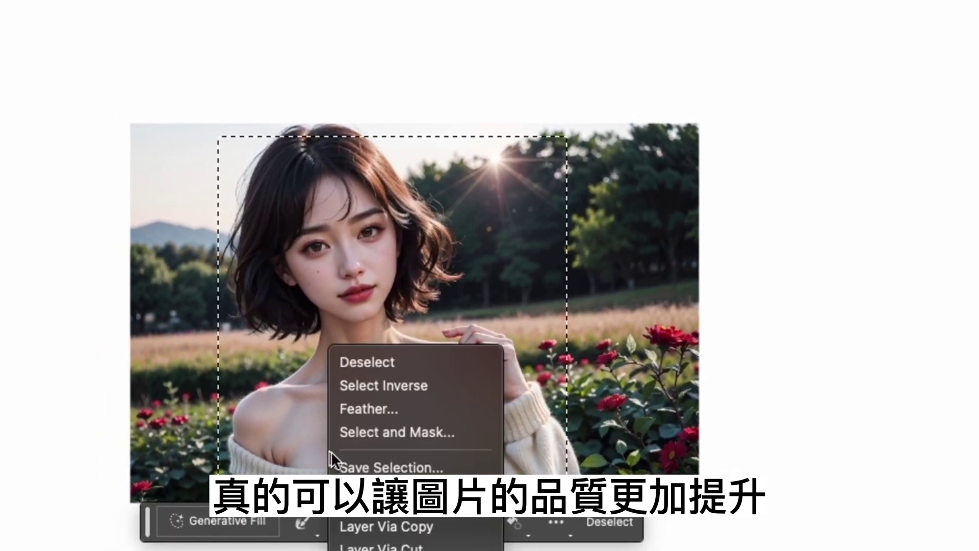